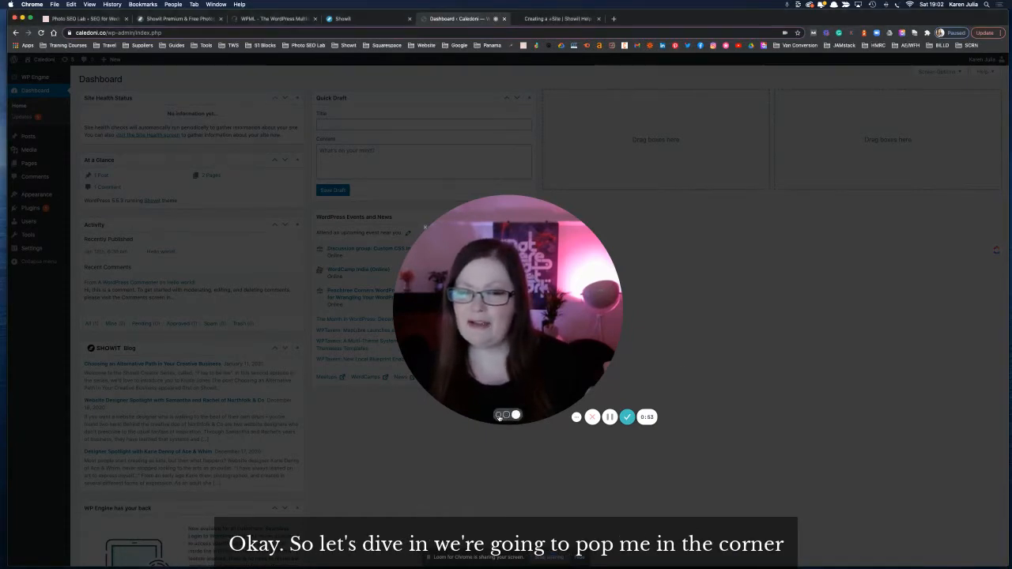
pyautogui.click(500, 416)
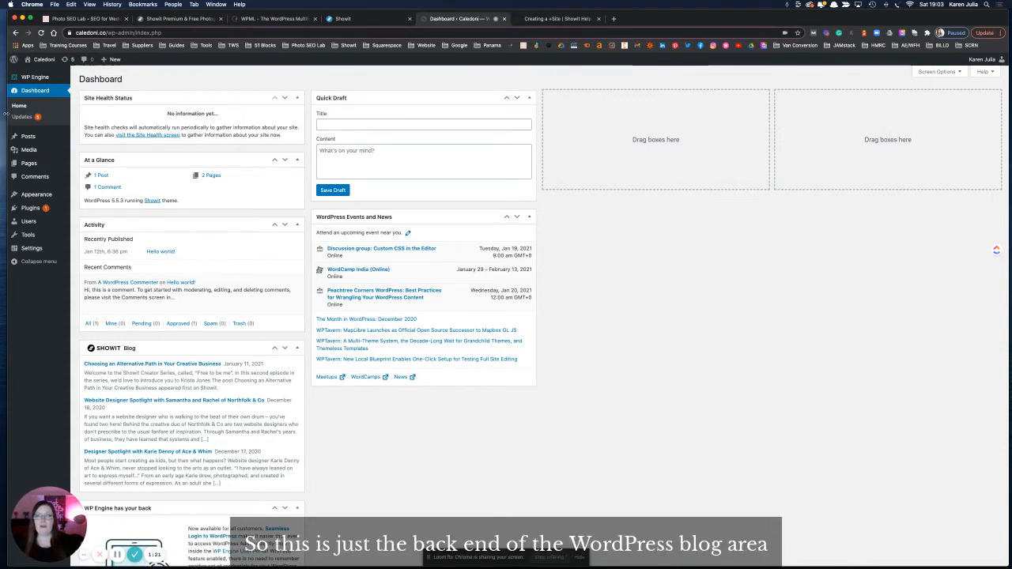
# In the site's General settings, set the tagline to Showit SEO
pyautogui.moveTo(28, 135)
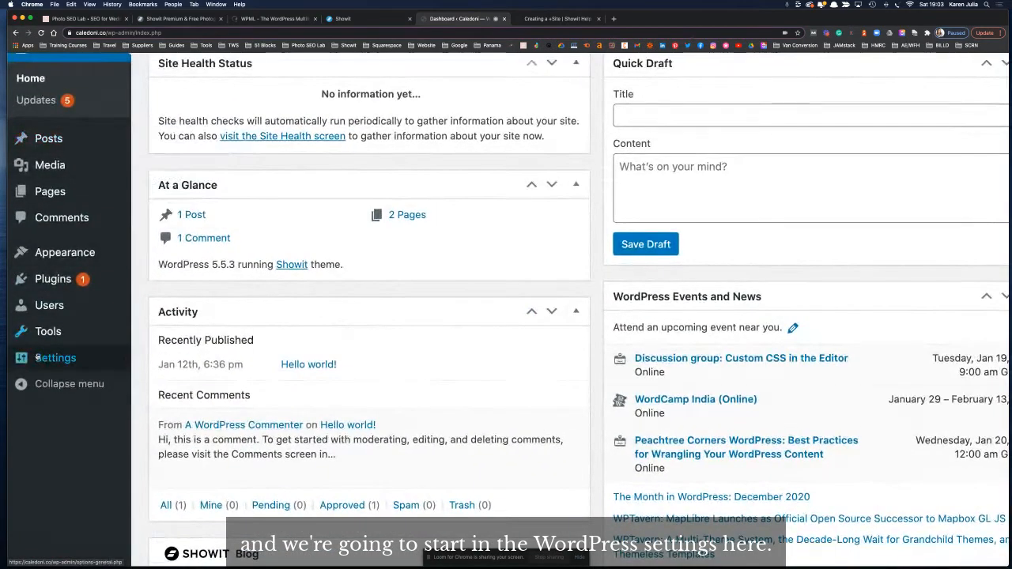
pyautogui.moveTo(53, 360)
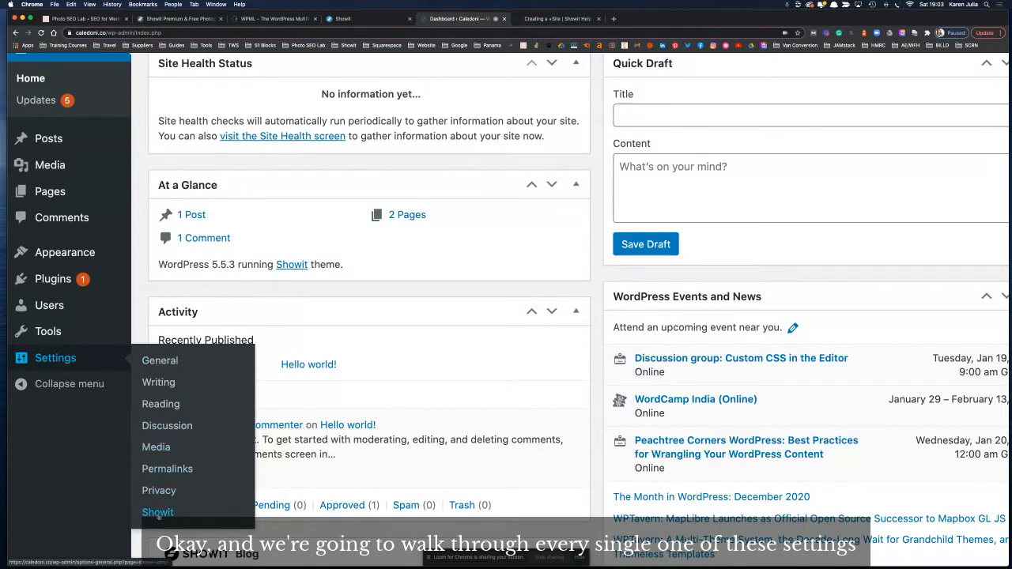
pyautogui.click(160, 361)
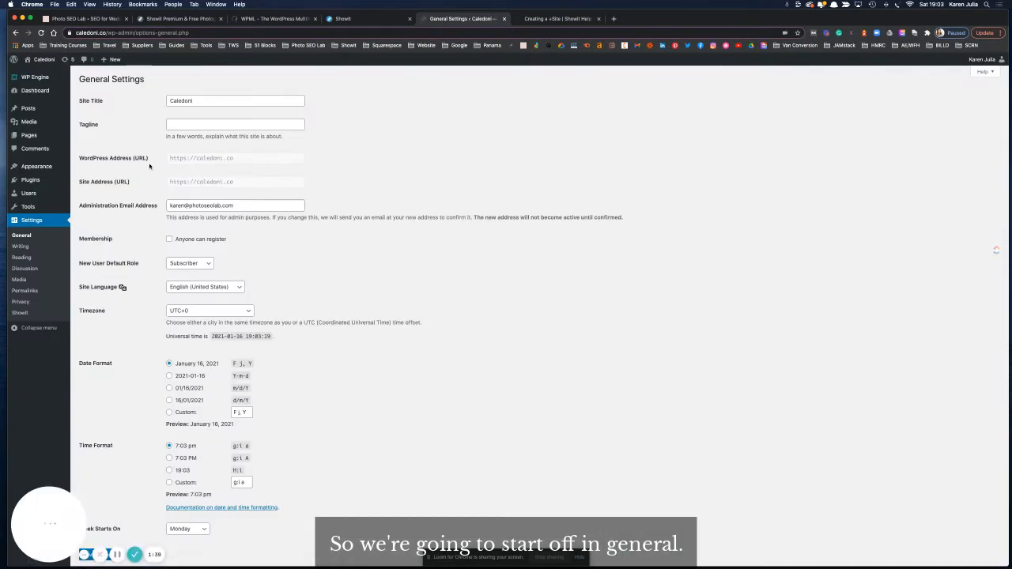
pyautogui.click(169, 100)
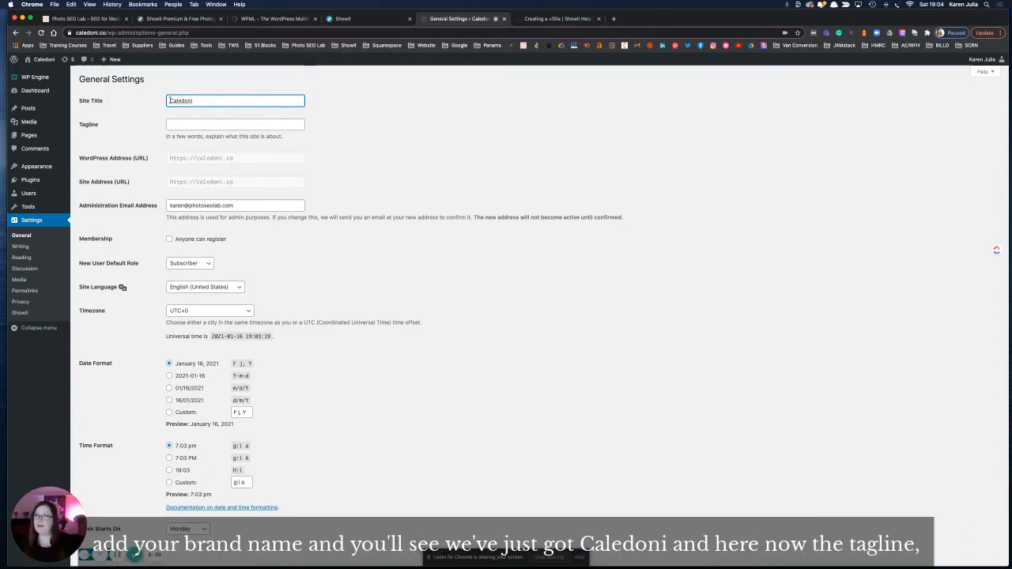
pyautogui.doubleClick(216, 100)
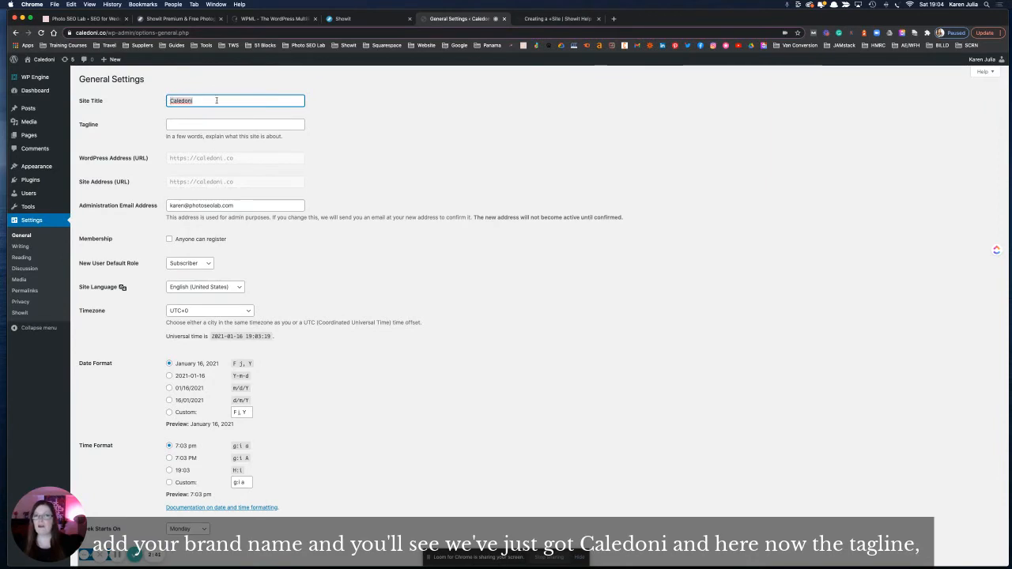
pyautogui.click(215, 102)
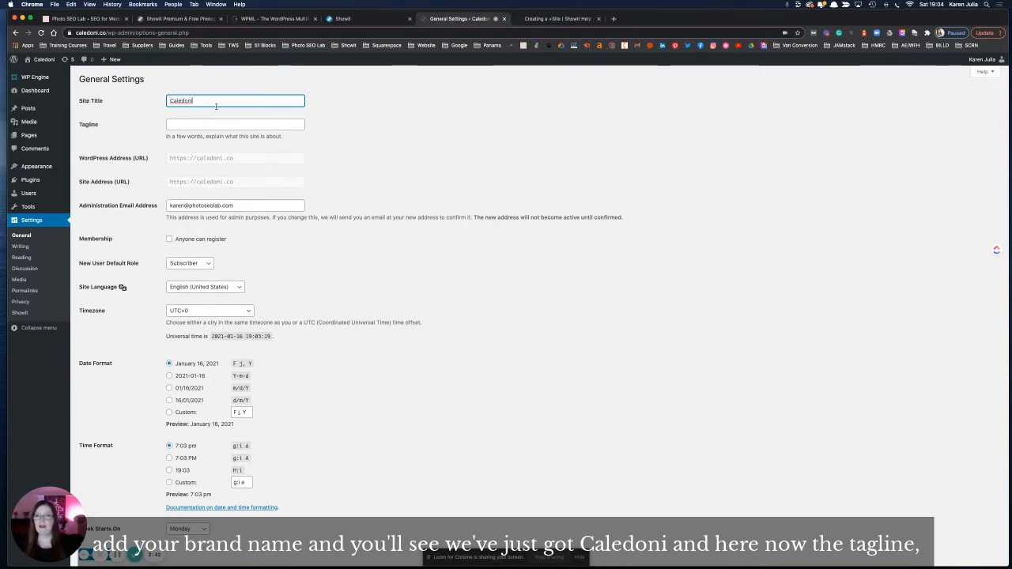
pyautogui.click(178, 124)
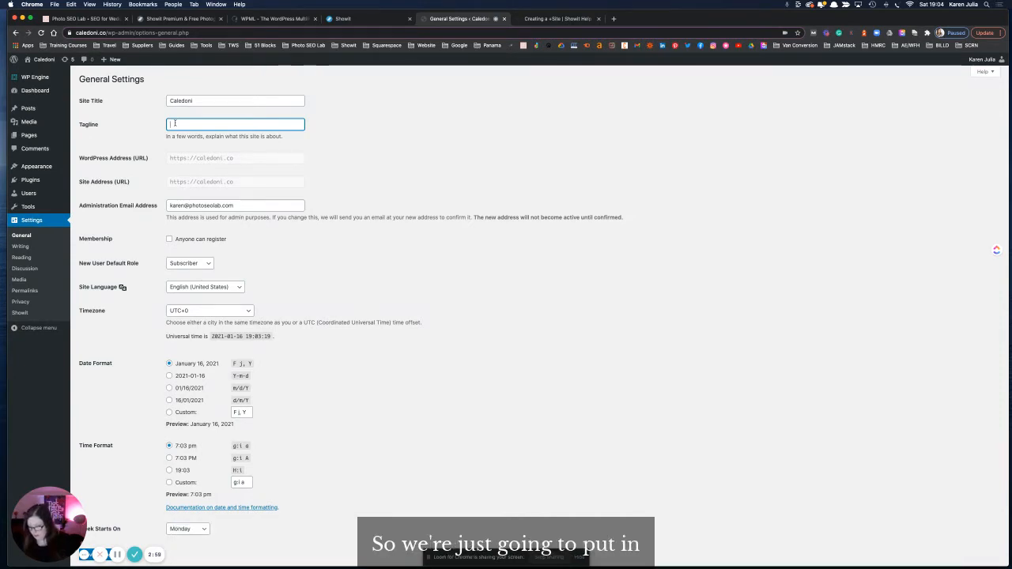
pyautogui.write('Showit')
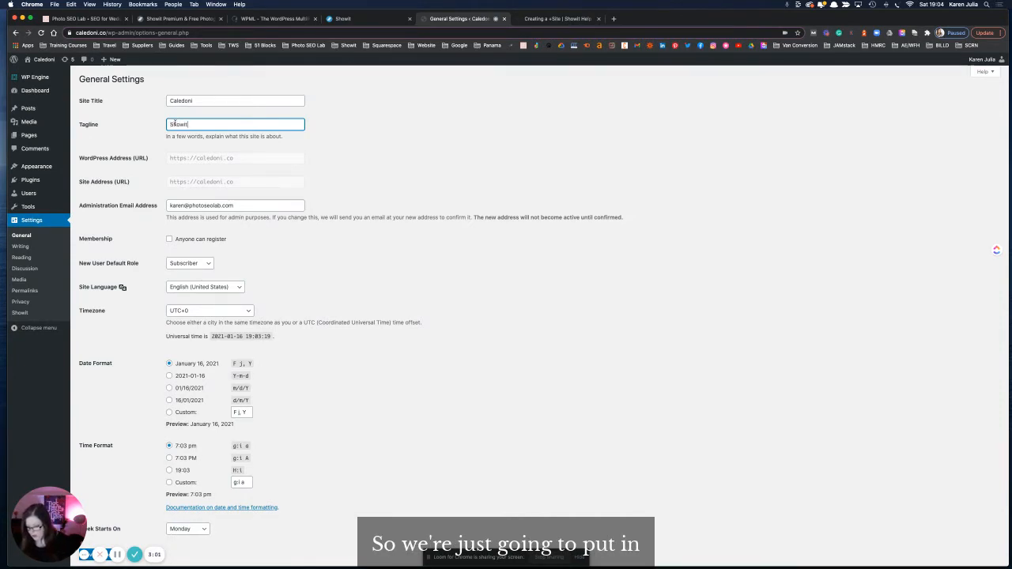
pyautogui.write(' SEO')
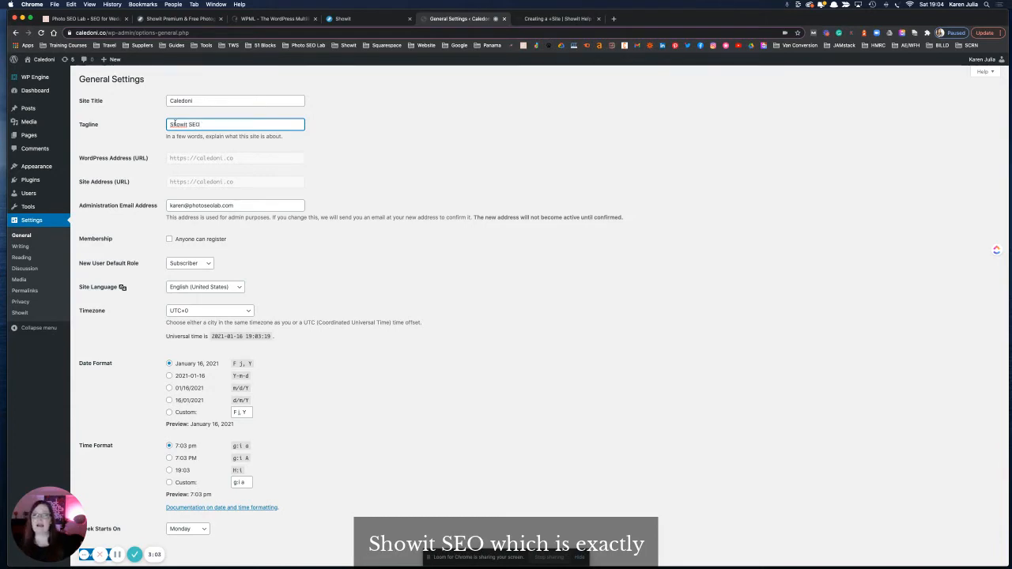
pyautogui.click(154, 131)
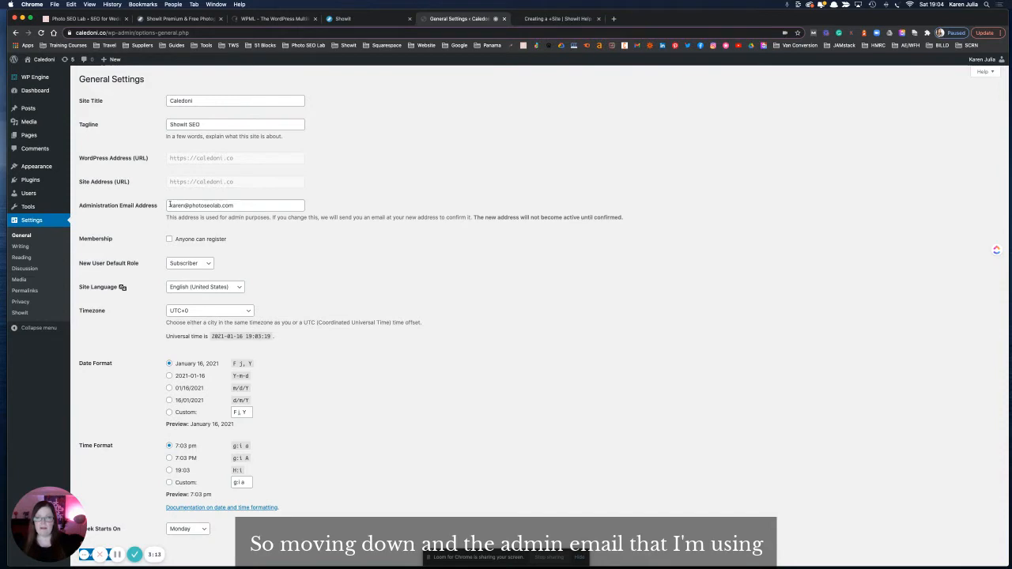
pyautogui.moveTo(169, 205); pyautogui.dragTo(237, 206)
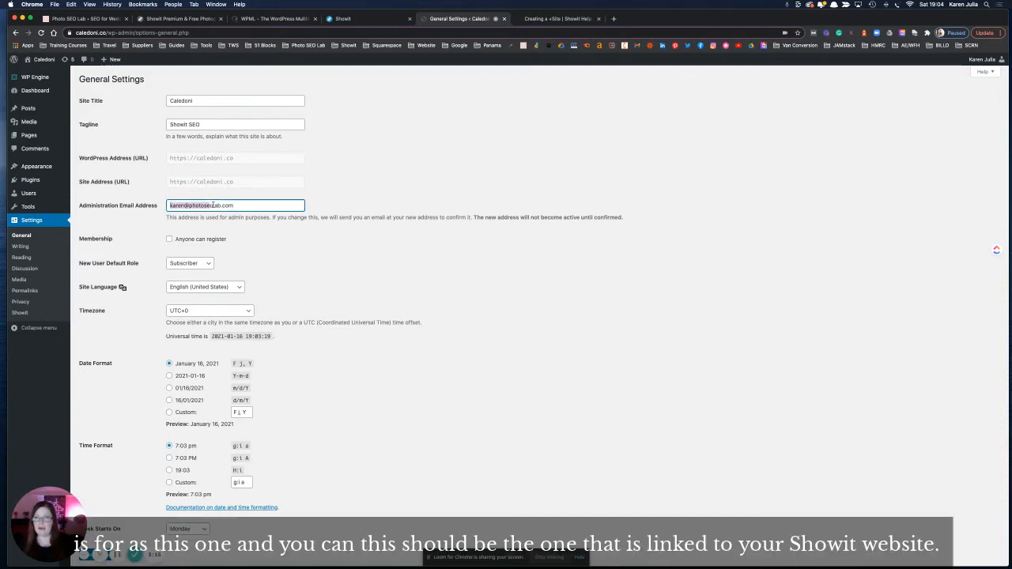
pyautogui.click(238, 205)
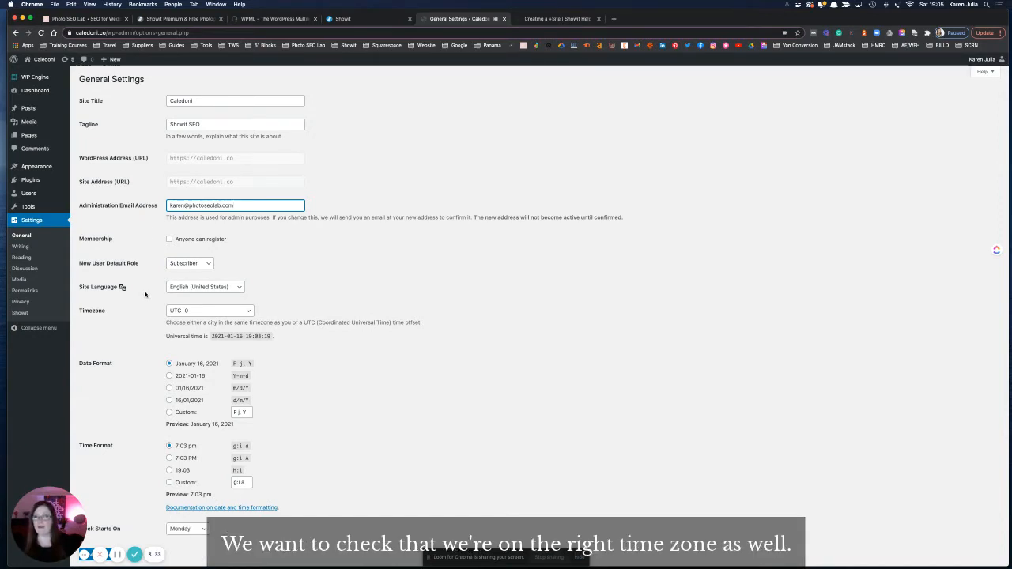
pyautogui.click(179, 289)
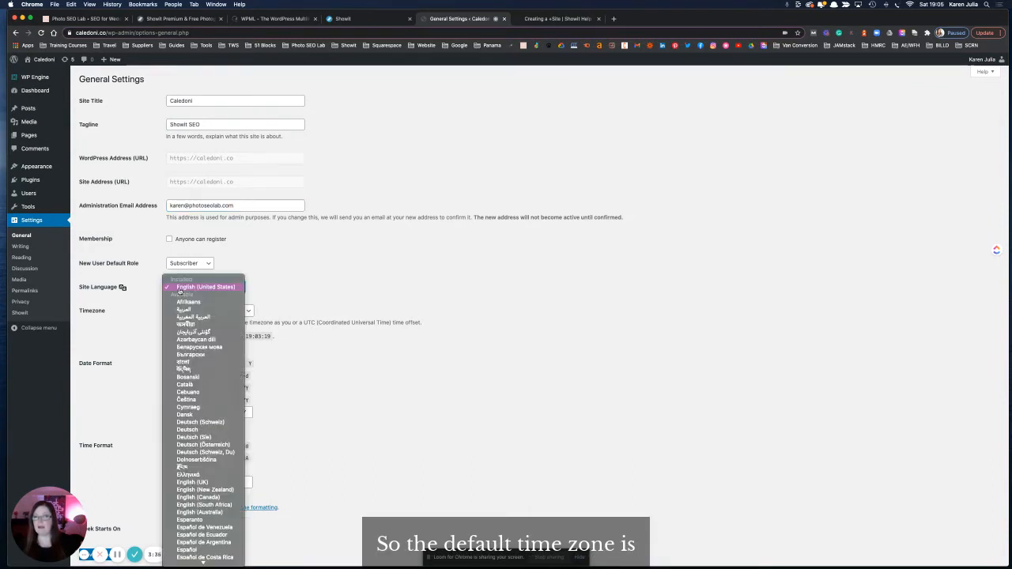
pyautogui.click(150, 290)
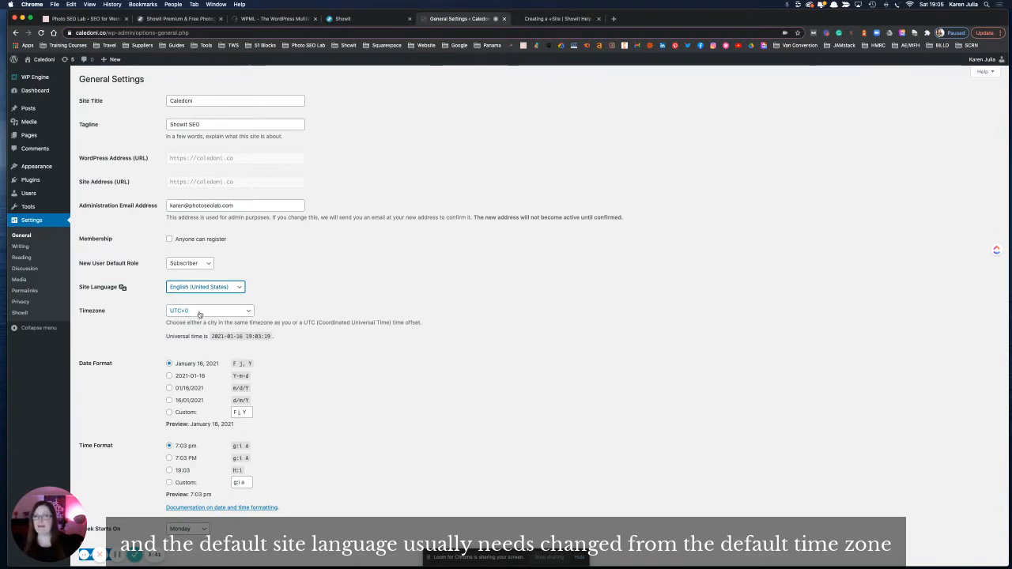
# Set the site's timezone to the city London
pyautogui.click(179, 312)
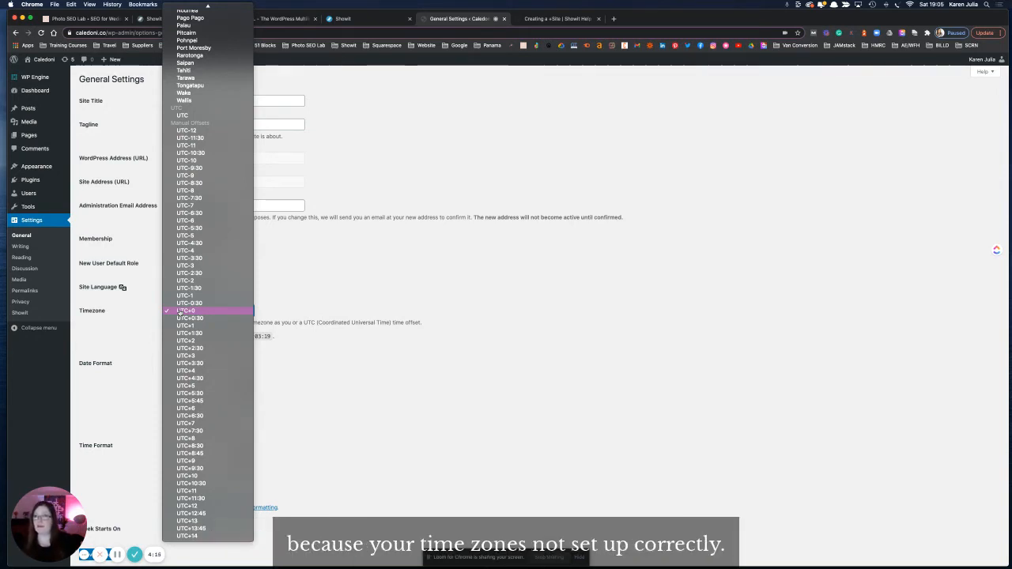
pyautogui.scroll(3, 180, 313)
pyautogui.scroll(10, 180, 314)
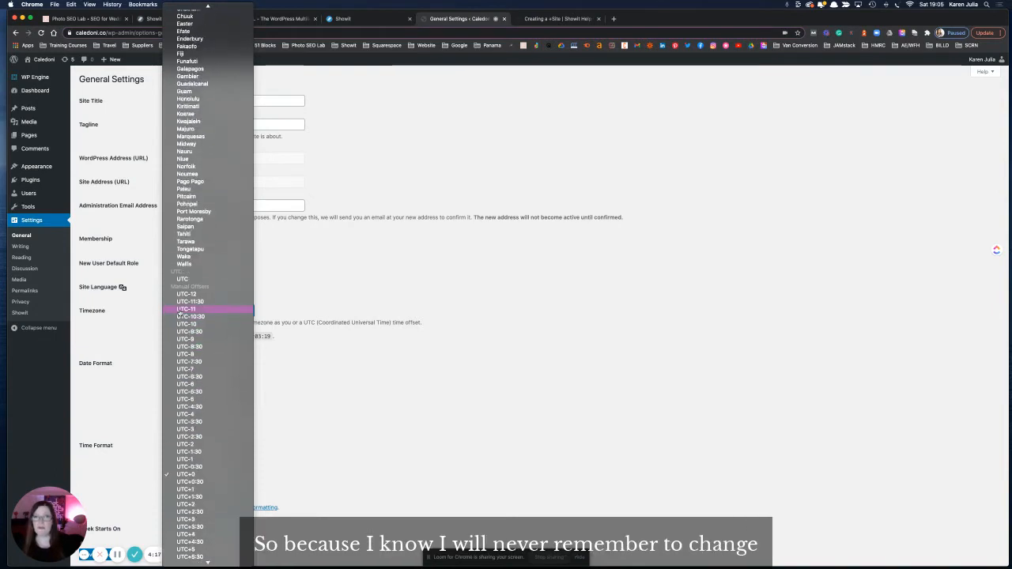
pyautogui.scroll(20, 181, 314)
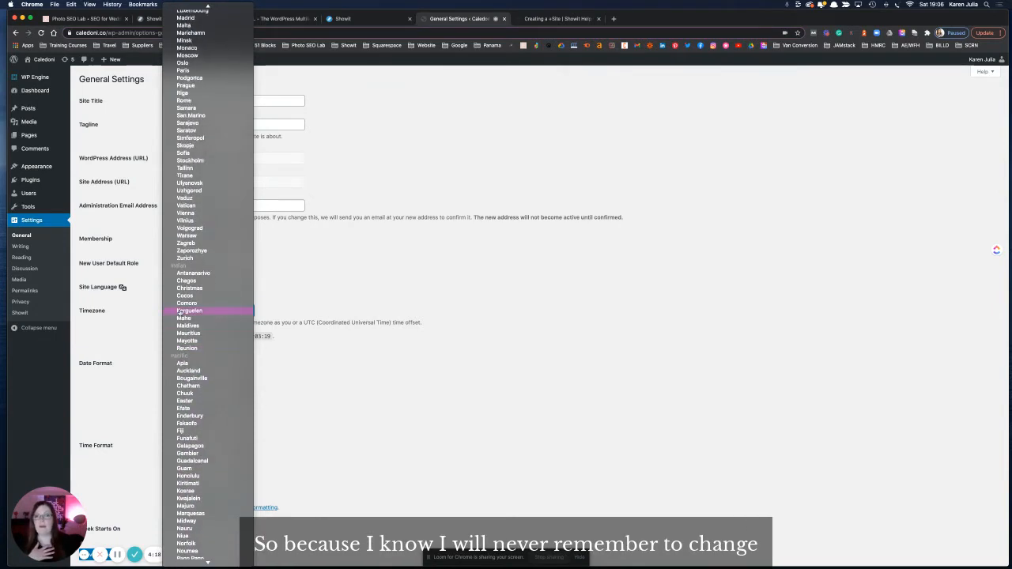
pyautogui.scroll(5, 180, 313)
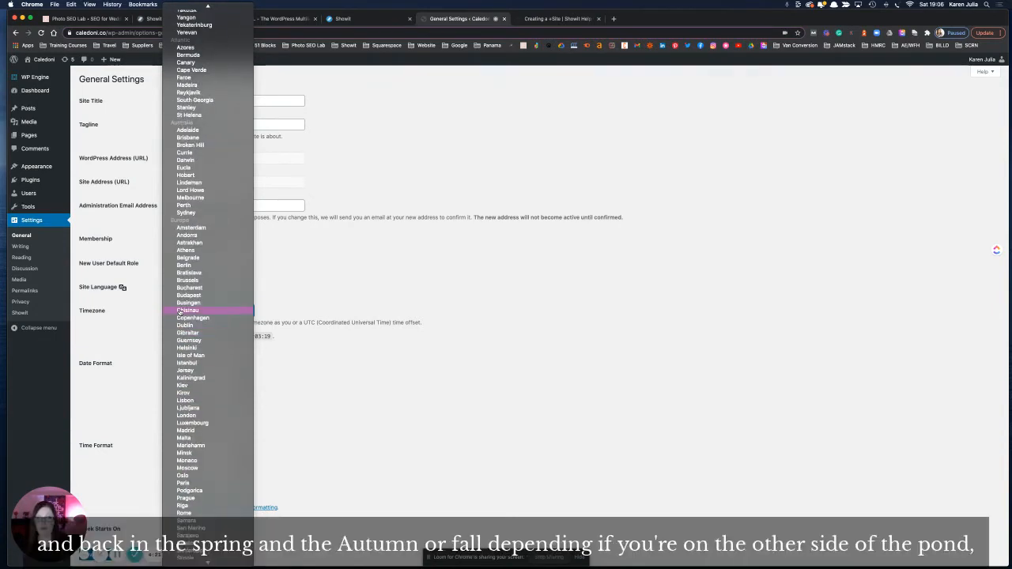
pyautogui.click(196, 416)
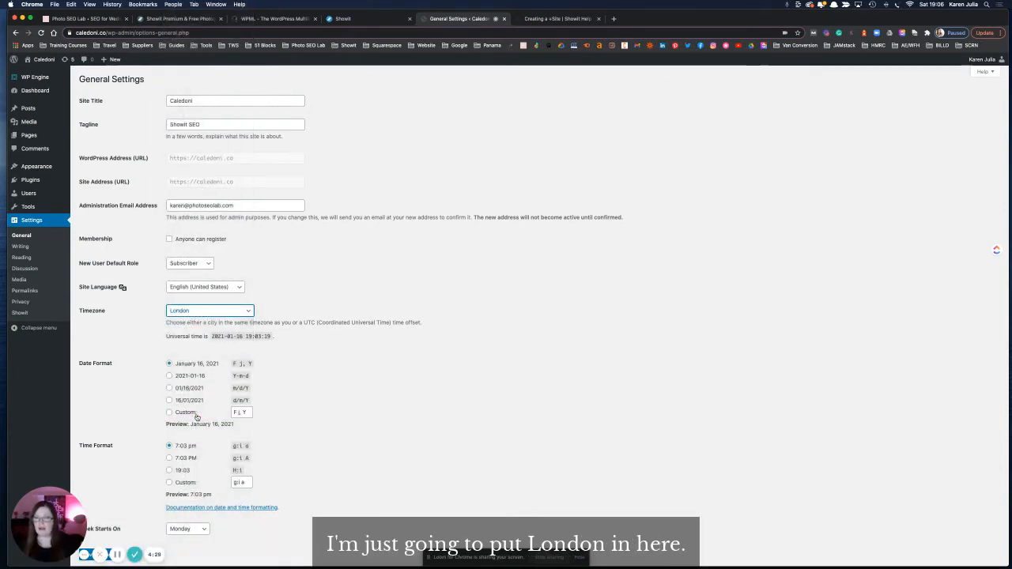
pyautogui.click(143, 341)
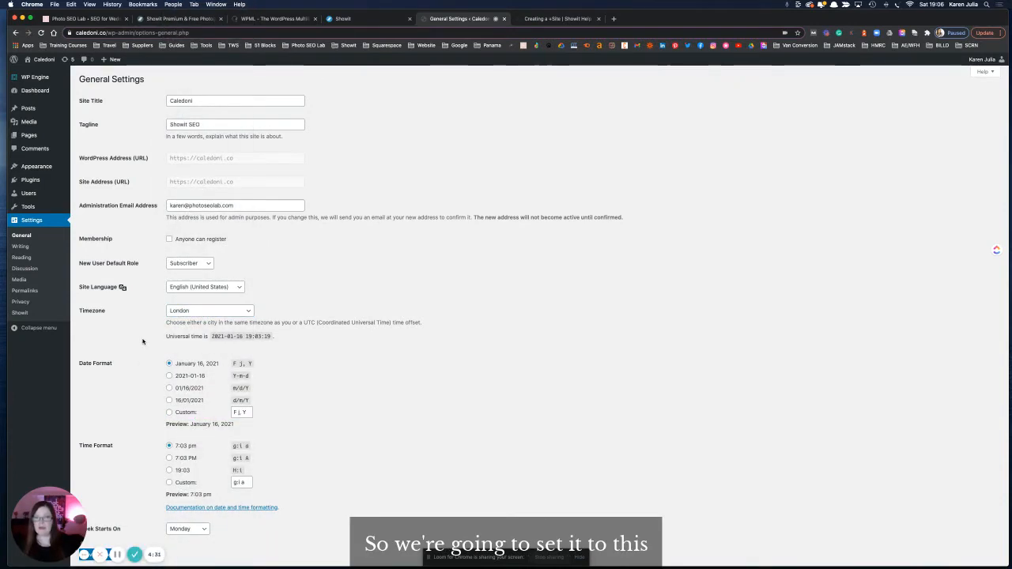
# Set the site language to English (UK) and save the General settings
pyautogui.click(190, 289)
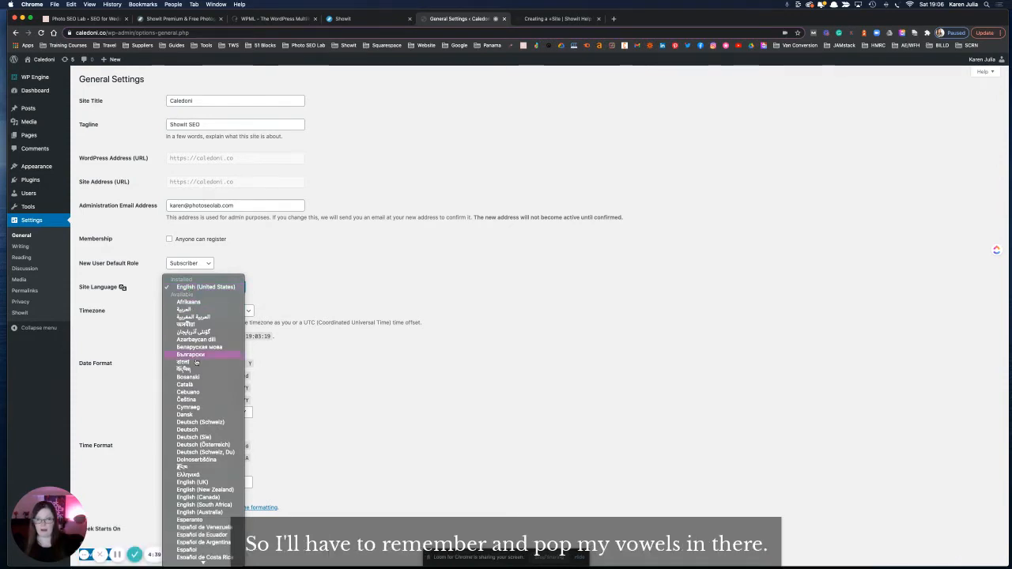
pyautogui.scroll(-8, 195, 371)
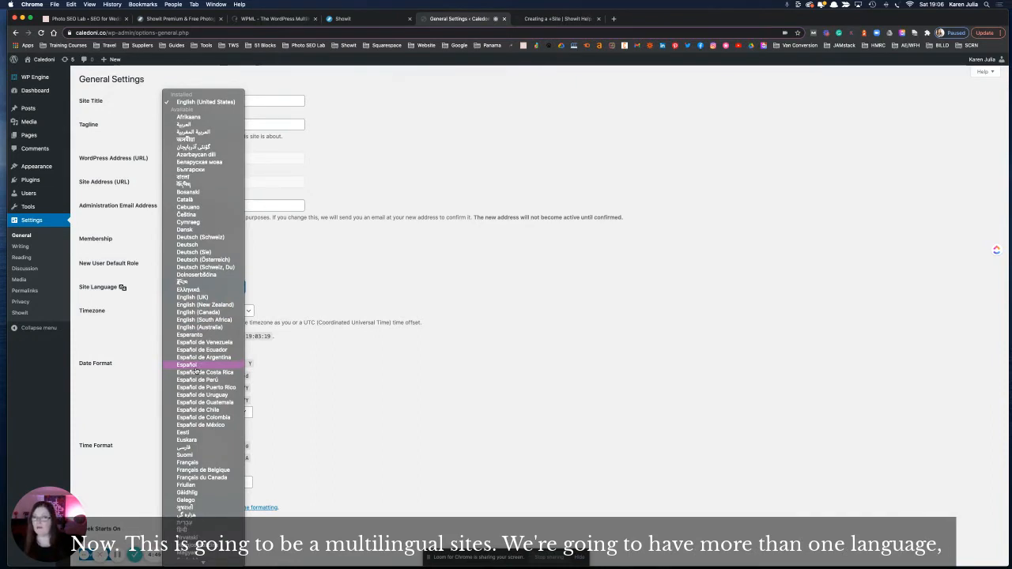
pyautogui.click(192, 297)
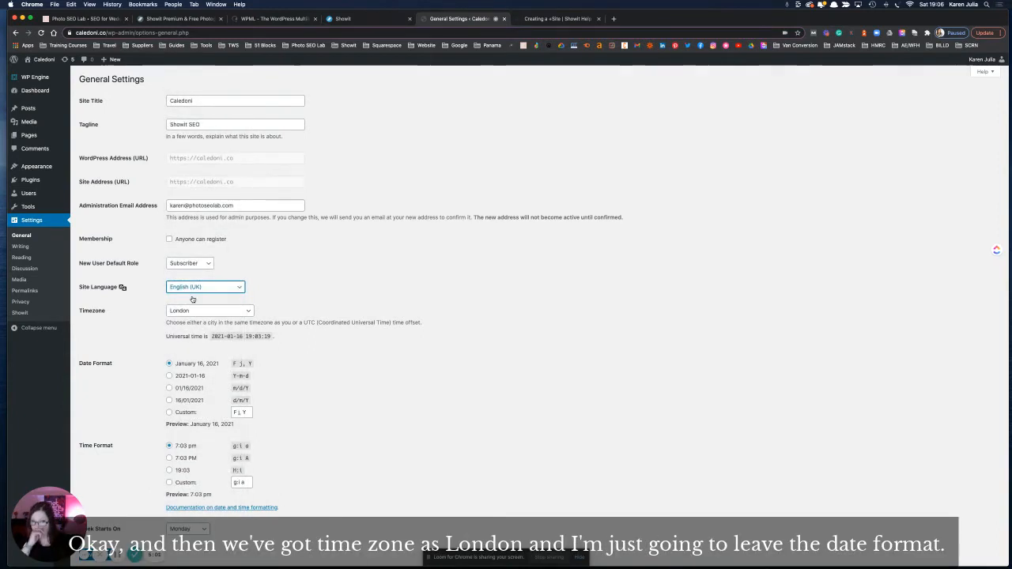
pyautogui.click(144, 316)
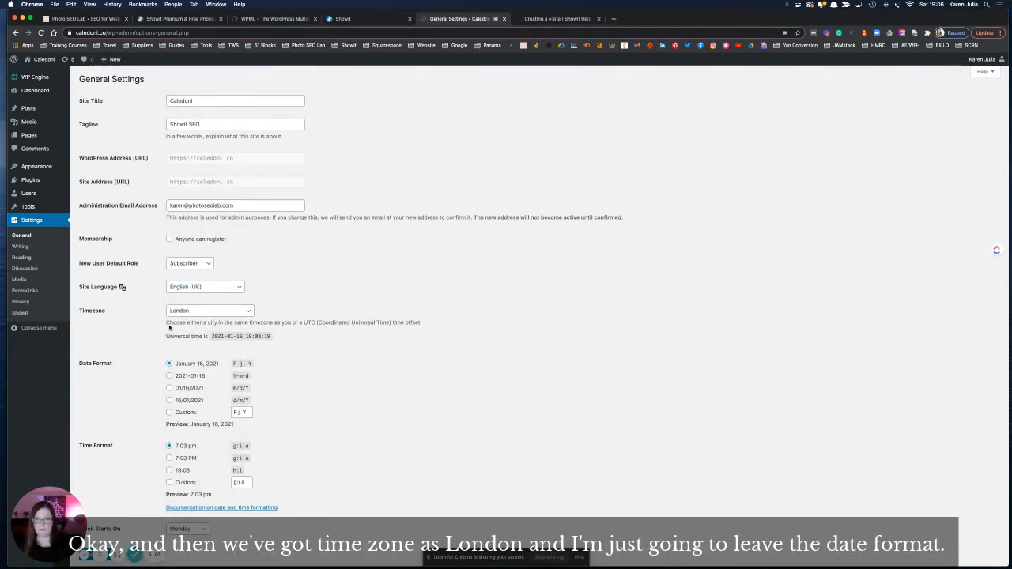
pyautogui.scroll(-2, 148, 320)
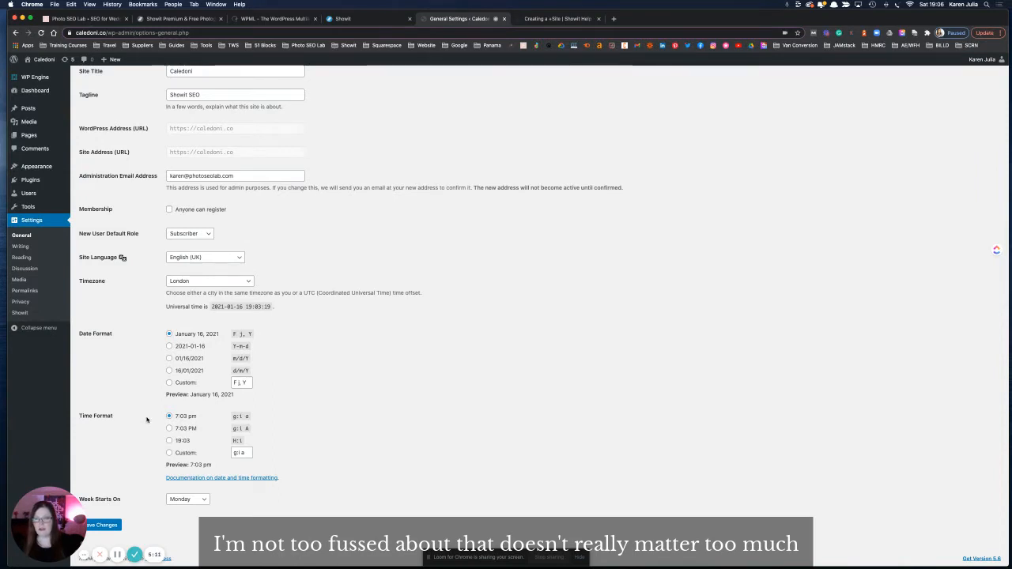
pyautogui.click(111, 526)
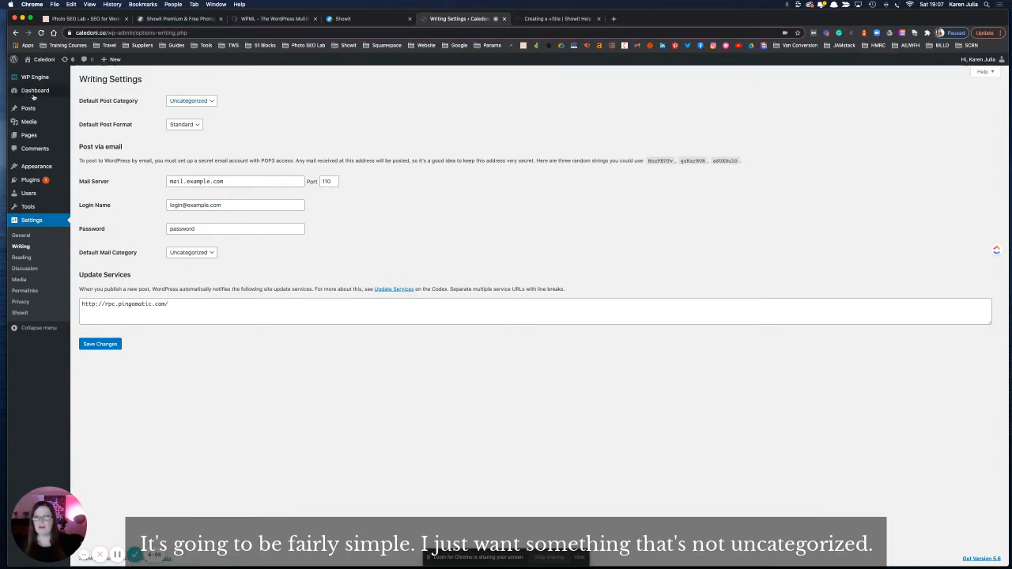
# Open the management page for post categories
pyautogui.moveTo(27, 109)
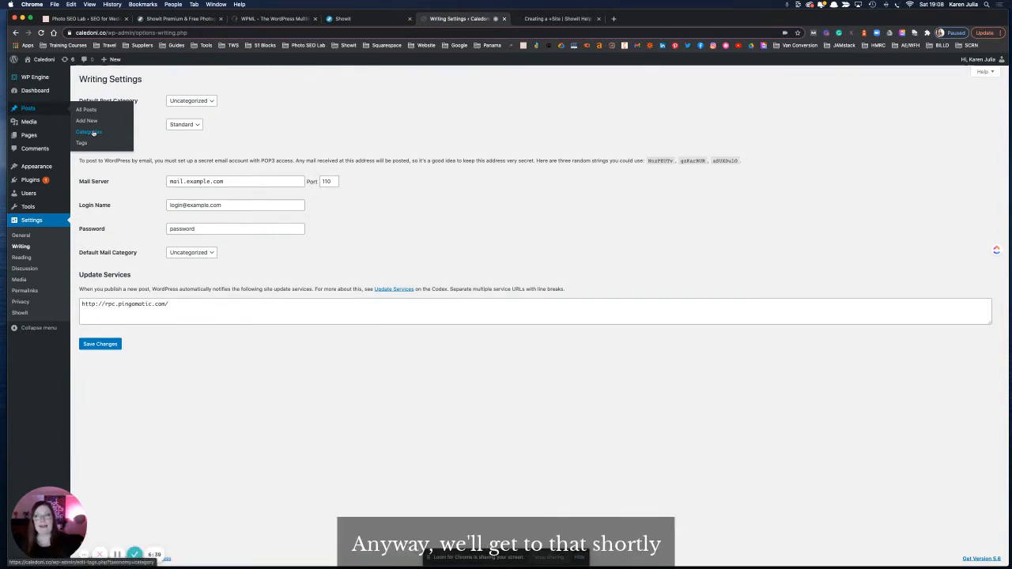
pyautogui.click(92, 133)
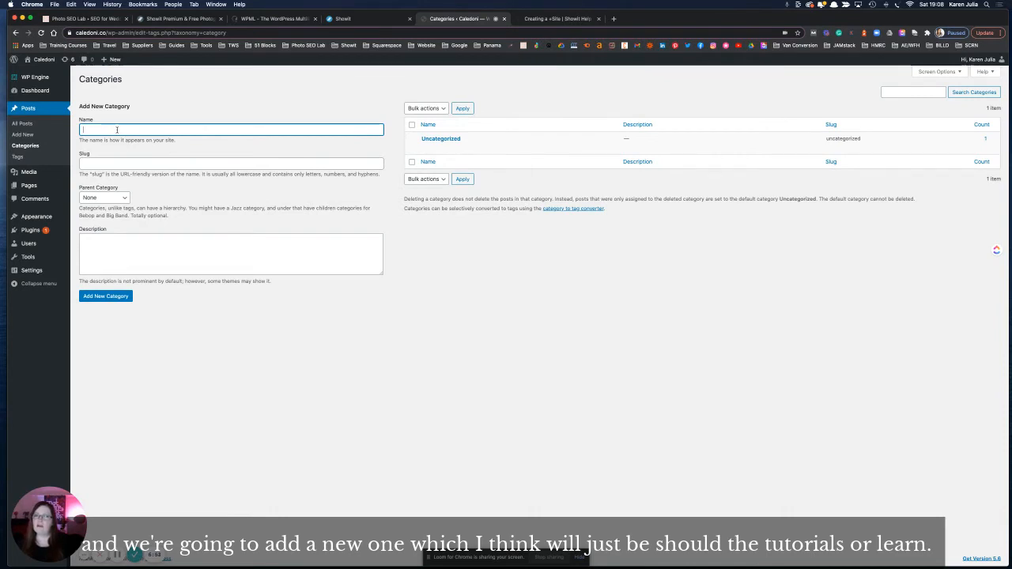
pyautogui.write('L')
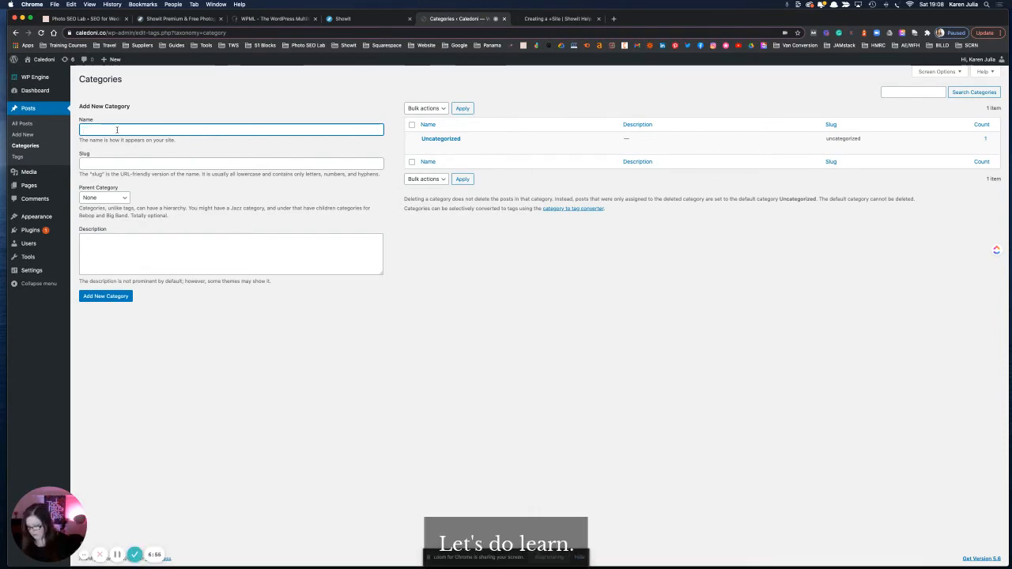
pyautogui.write('Learn')
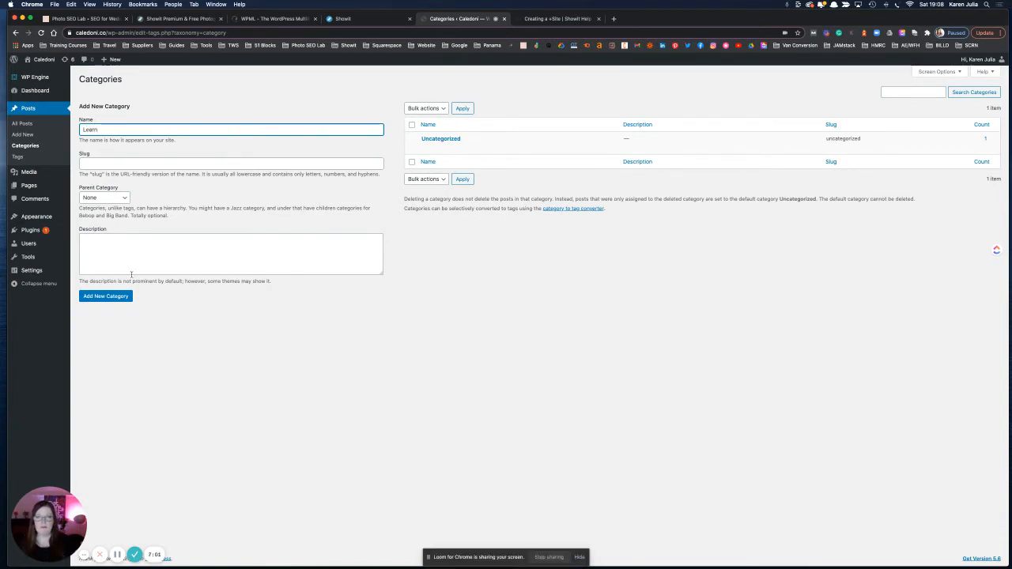
pyautogui.press('BackSpace')
pyautogui.press('BackSpace')
pyautogui.press('BackSpace')
pyautogui.press('BackSpace')
pyautogui.press('BackSpace')
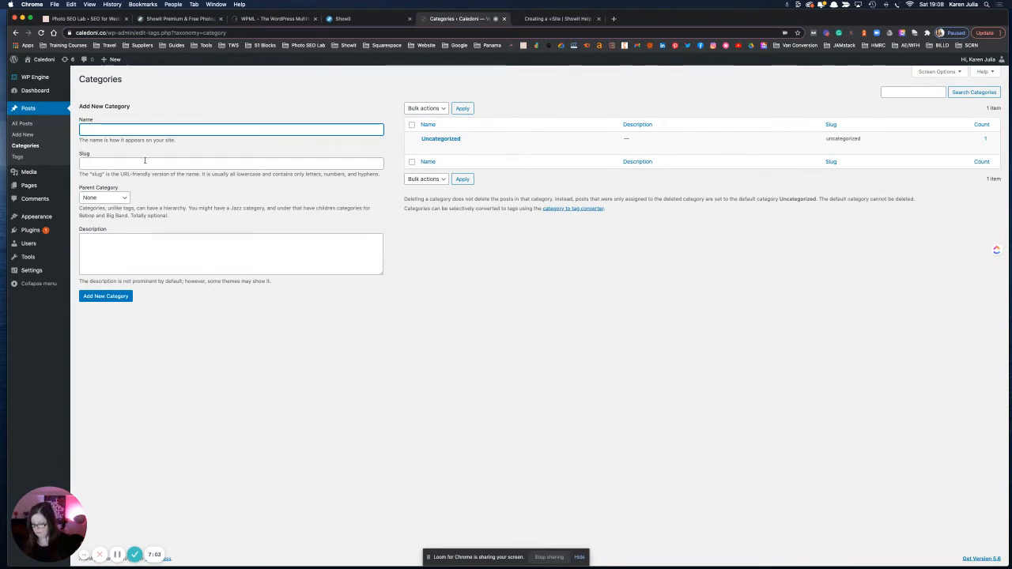
# Add a new post category named Tutorials, without a slug, parent category or description
pyautogui.write('Tutorial')
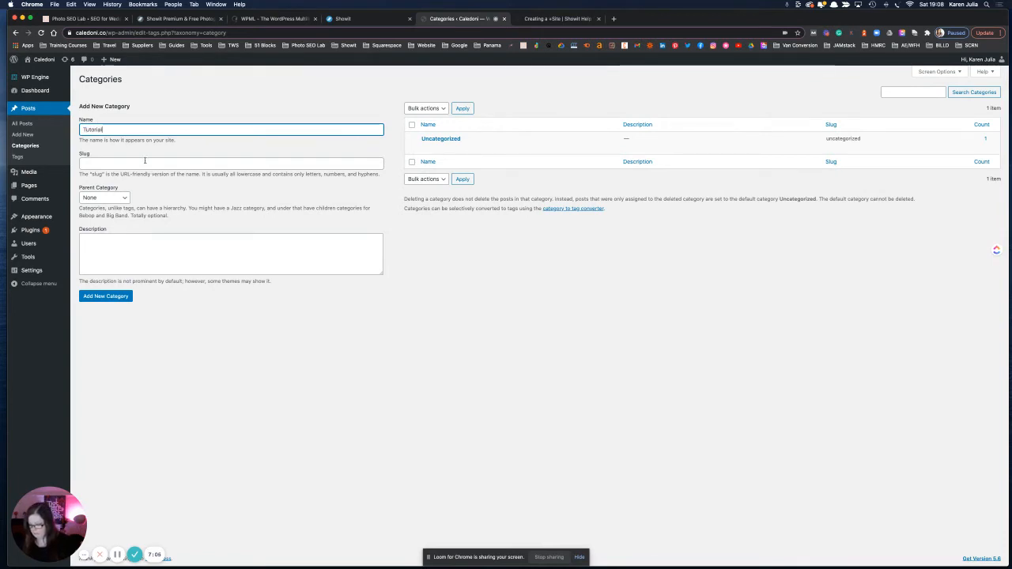
pyautogui.write('s')
pyautogui.click(97, 297)
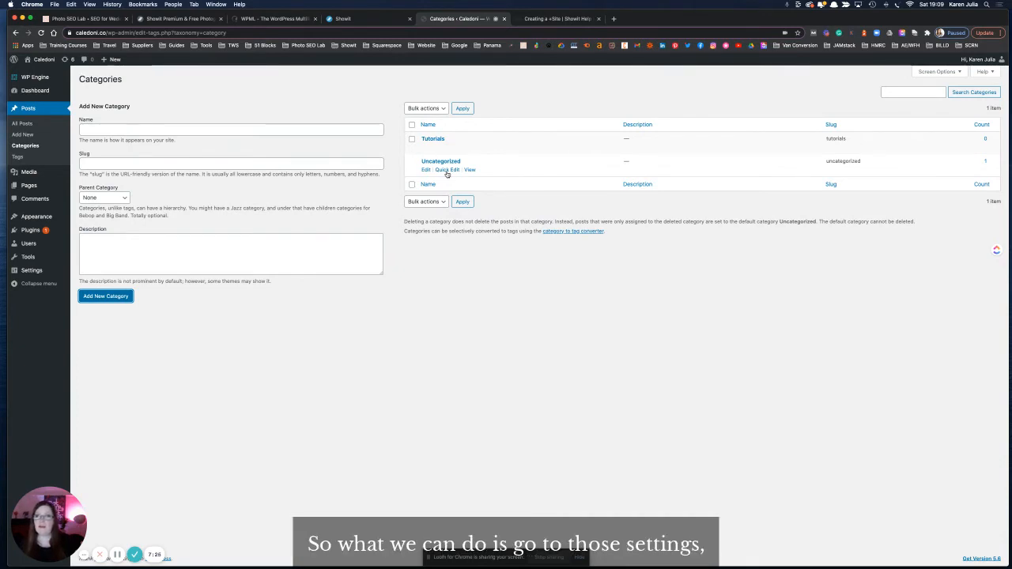
# Set the default post category to Tutorials in the Writing settings and save the changes
pyautogui.moveTo(26, 269)
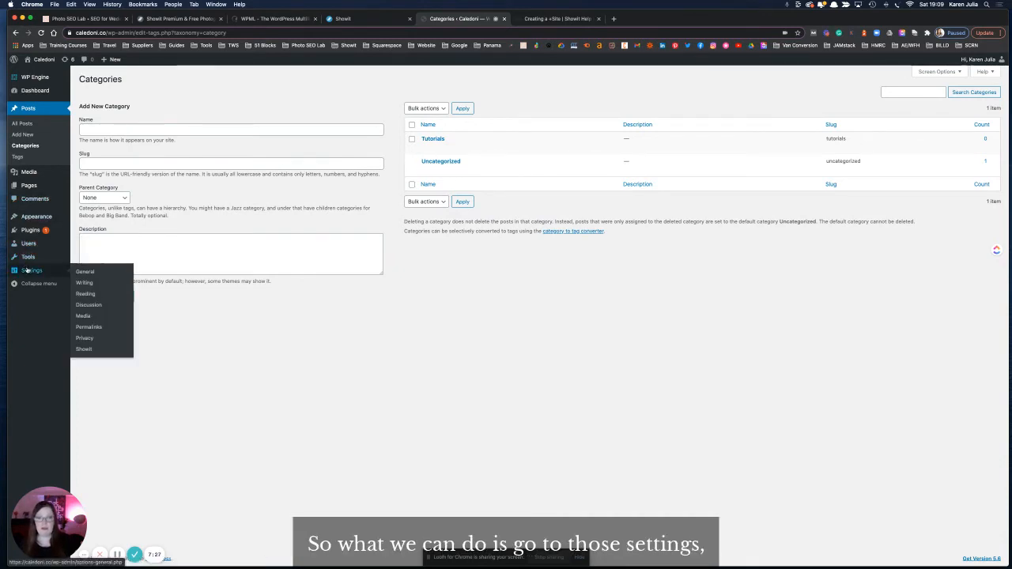
pyautogui.click(90, 284)
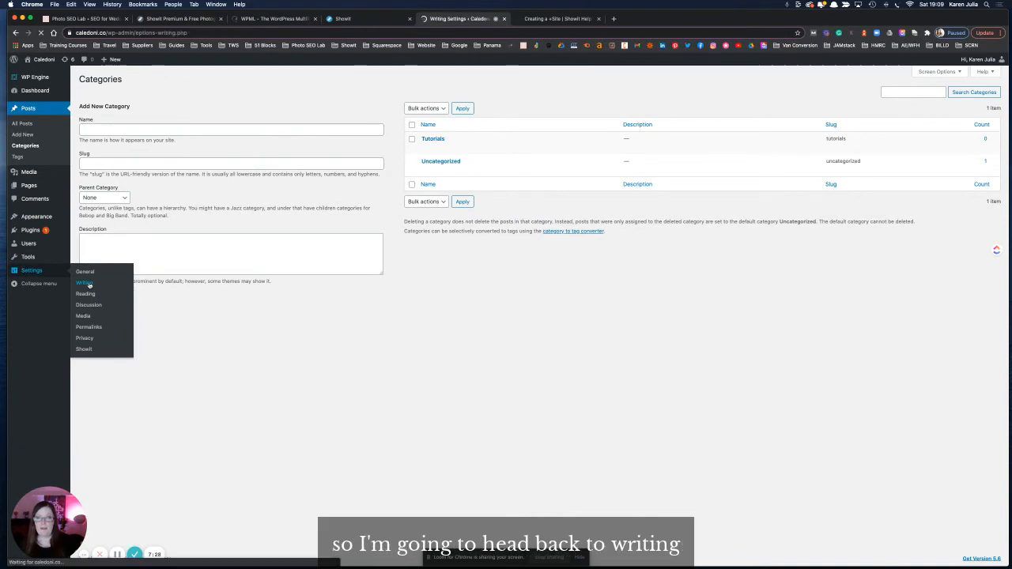
pyautogui.click(178, 101)
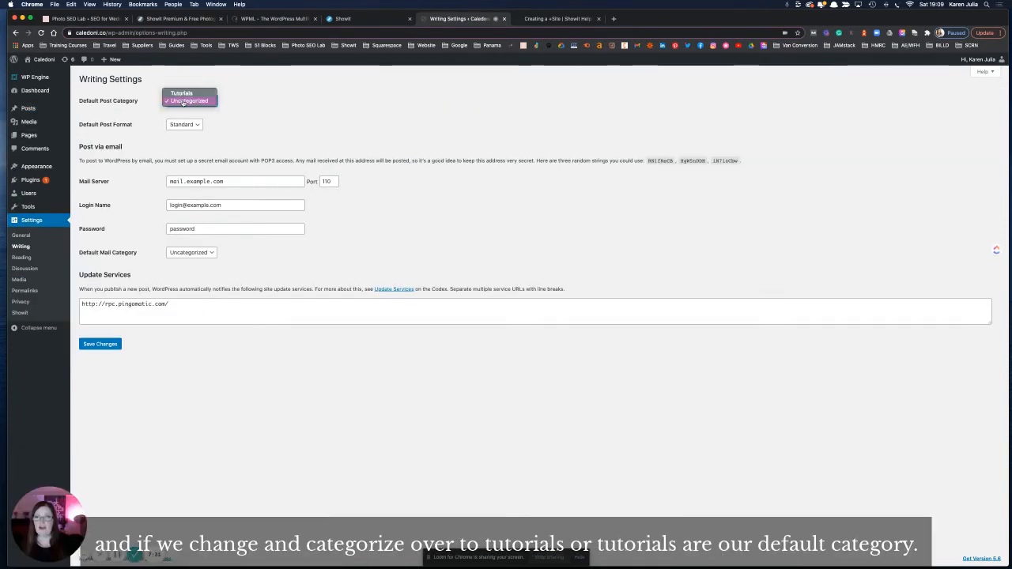
pyautogui.click(184, 93)
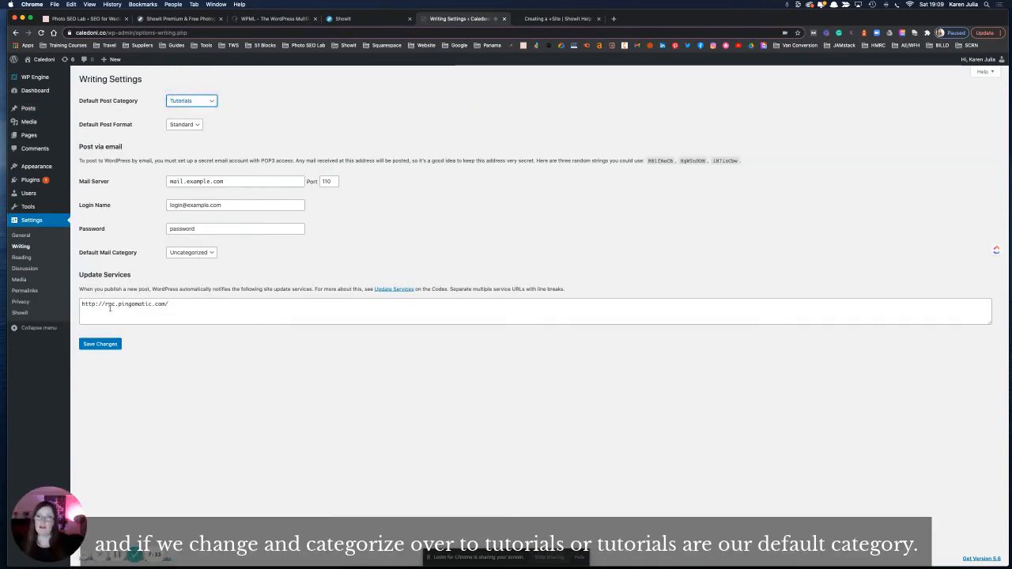
pyautogui.click(101, 345)
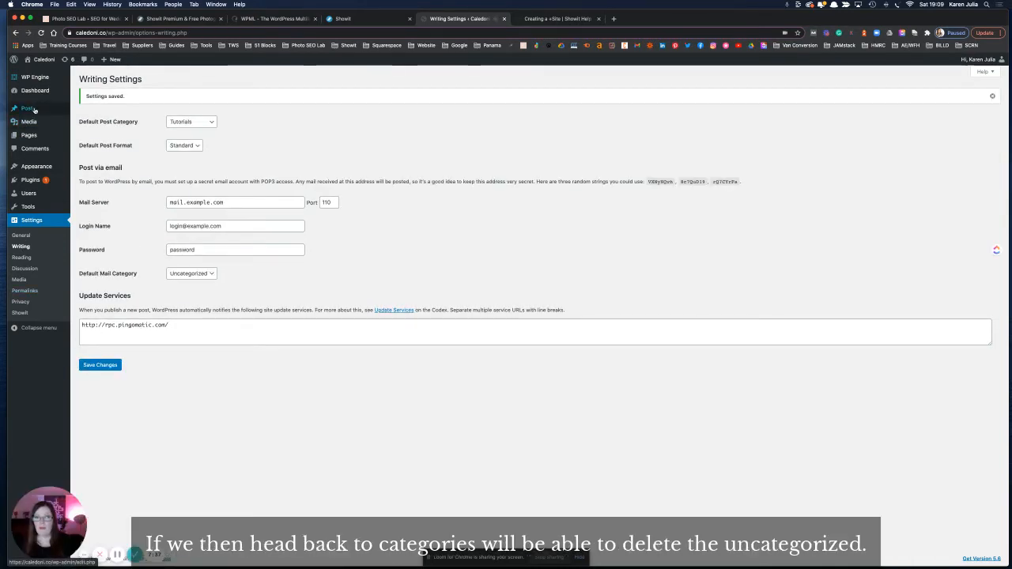
# Delete the Uncategorized category from the post categories and reload the category list
pyautogui.moveTo(33, 109)
pyautogui.click(83, 132)
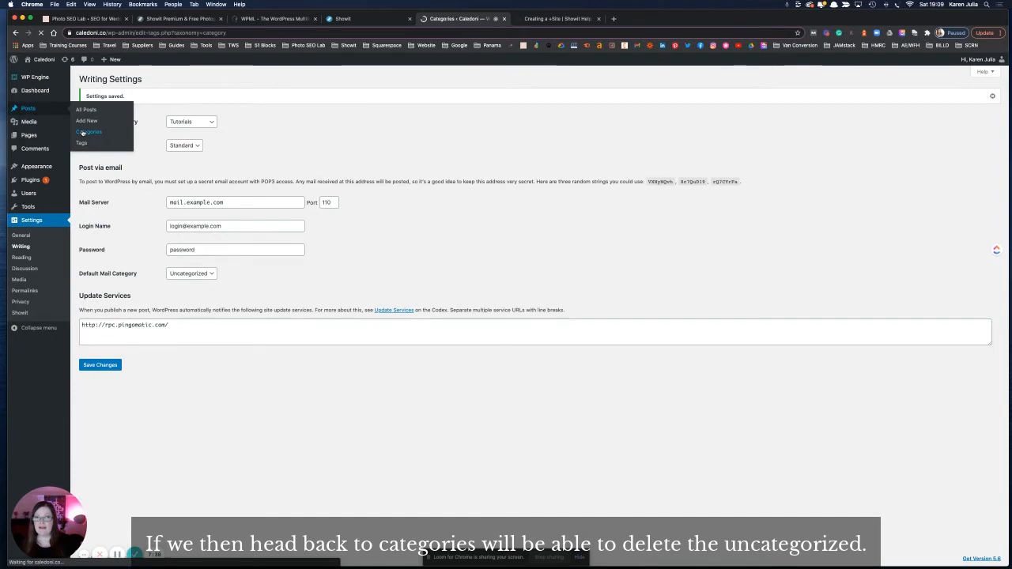
pyautogui.moveTo(433, 164)
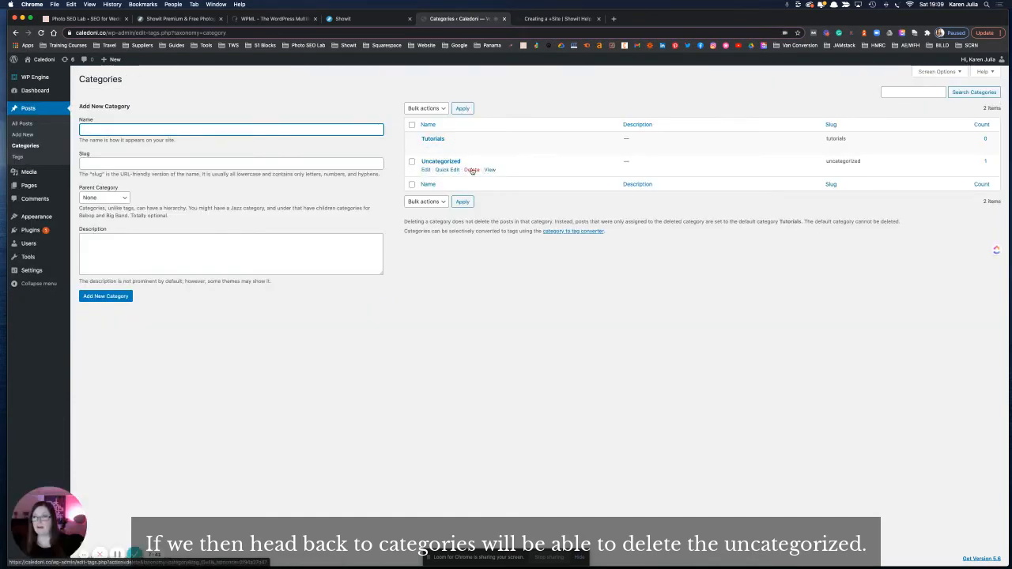
pyautogui.click(471, 170)
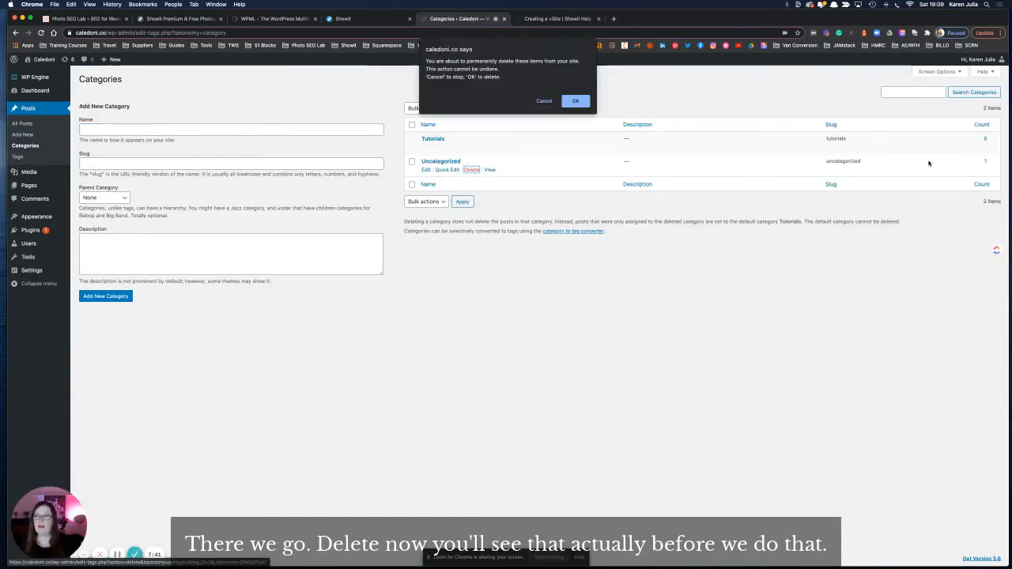
pyautogui.click(543, 101)
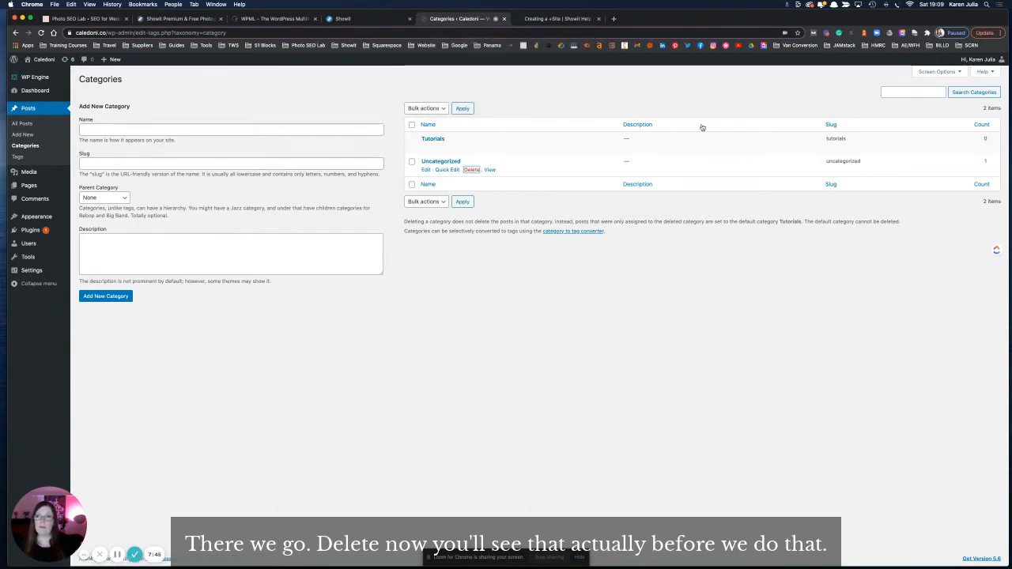
pyautogui.scroll(5, 989, 164)
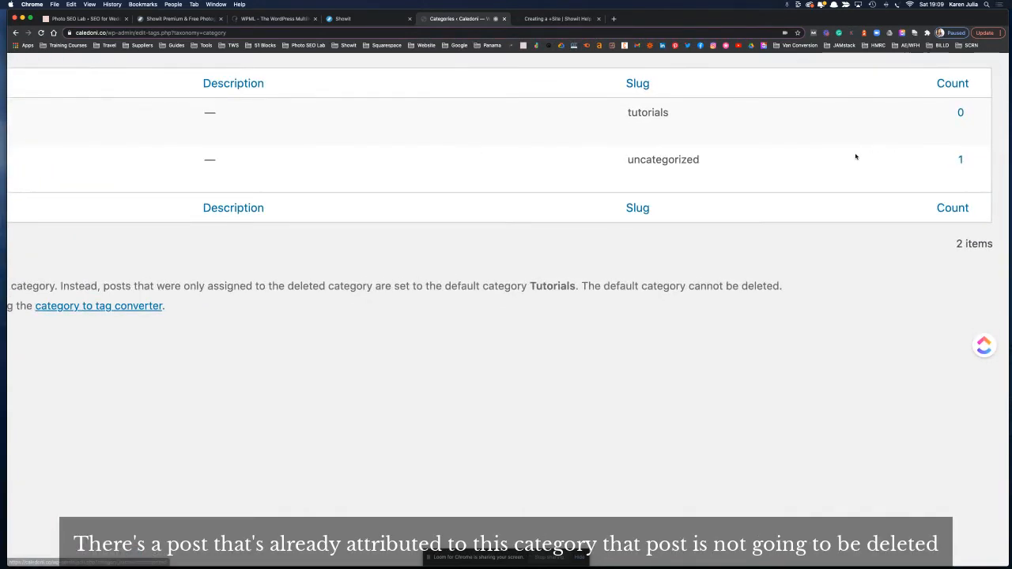
pyautogui.scroll(-5, 854, 155)
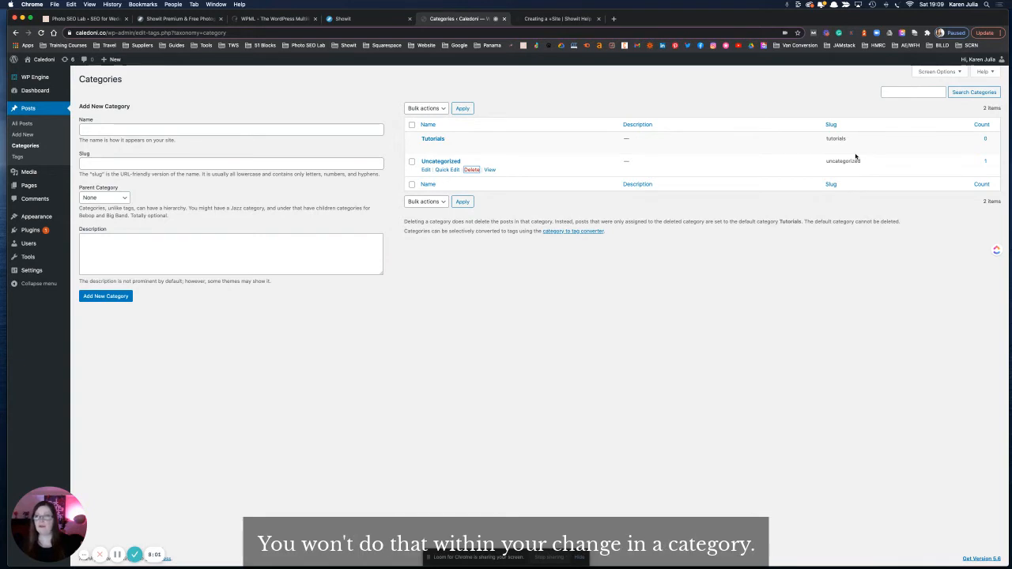
pyautogui.click(469, 170)
pyautogui.click(577, 98)
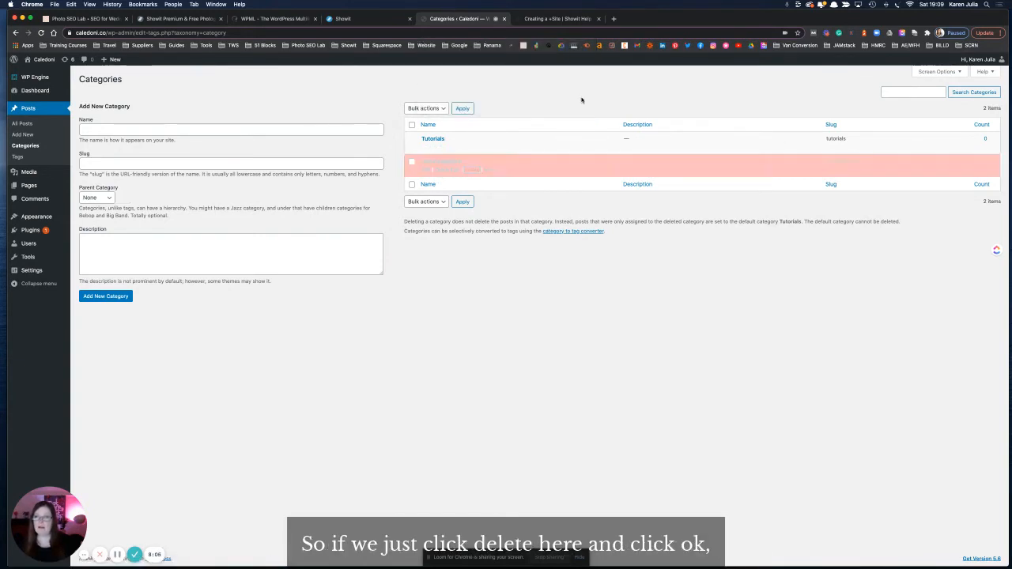
pyautogui.click(41, 32)
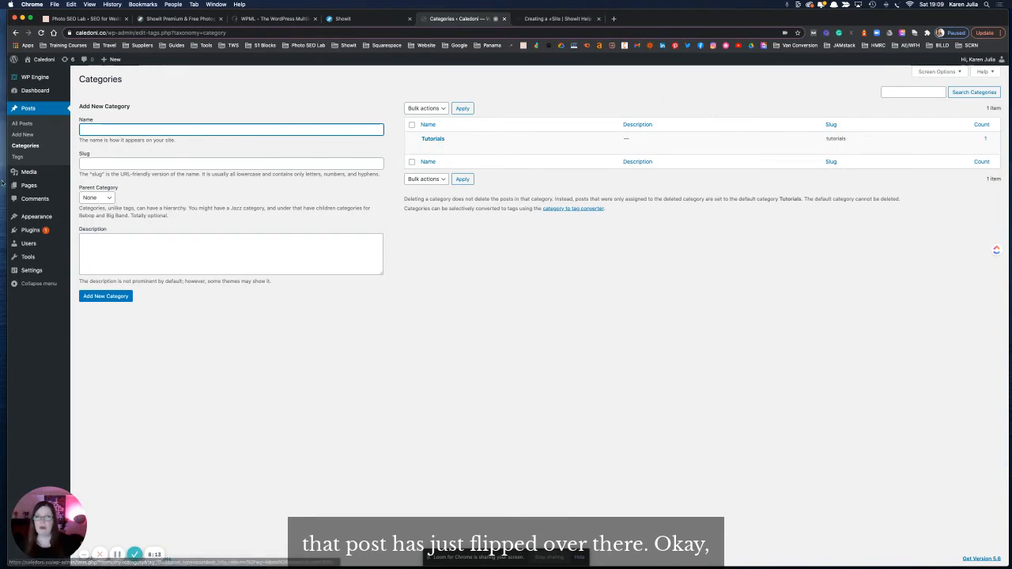
# Review the Writing settings, and examine the homepage display and search engine visibility options in the Reading settings
pyautogui.moveTo(30, 273)
pyautogui.click(83, 282)
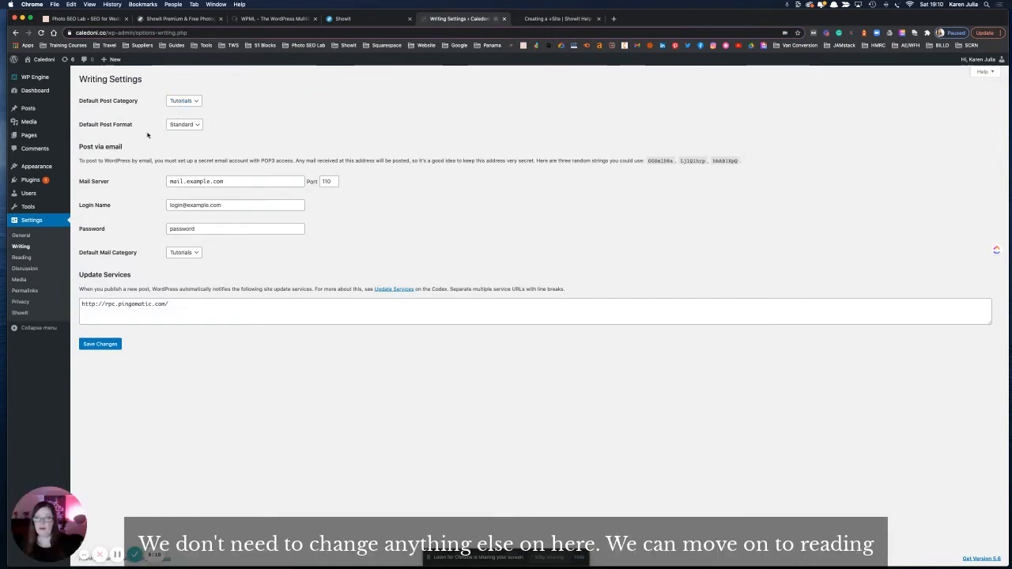
pyautogui.click(18, 258)
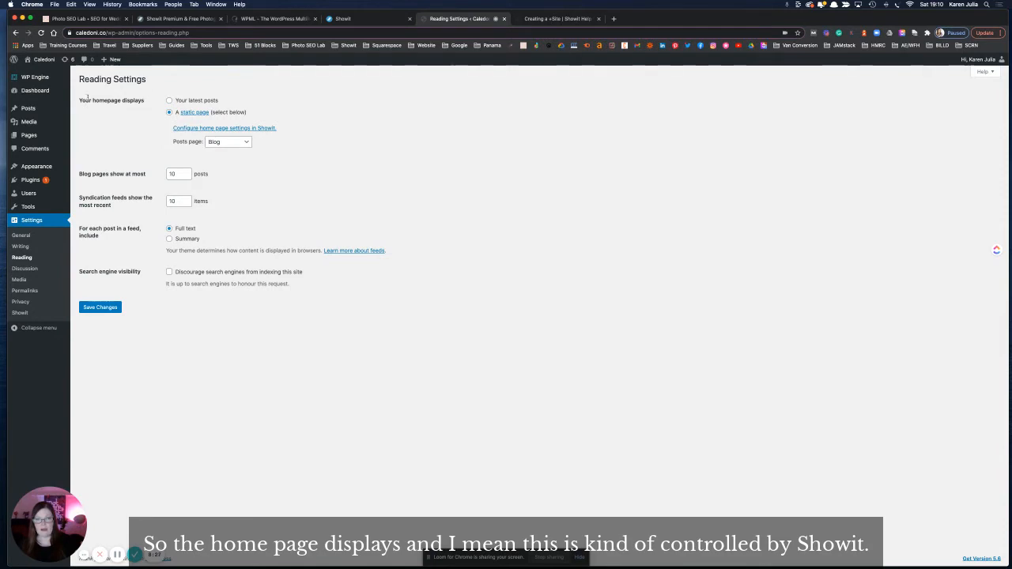
pyautogui.moveTo(80, 100); pyautogui.dragTo(139, 100)
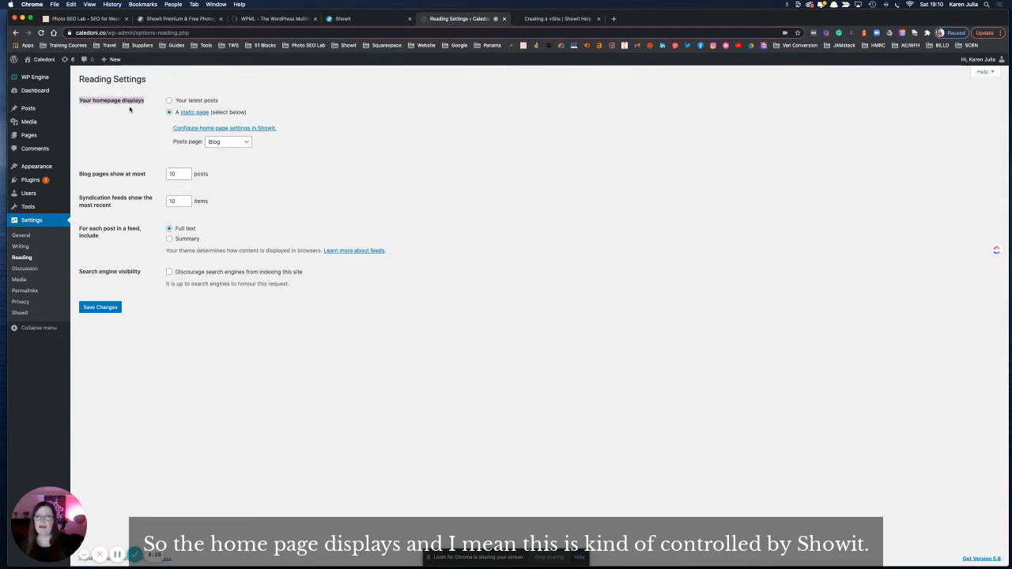
pyautogui.click(130, 110)
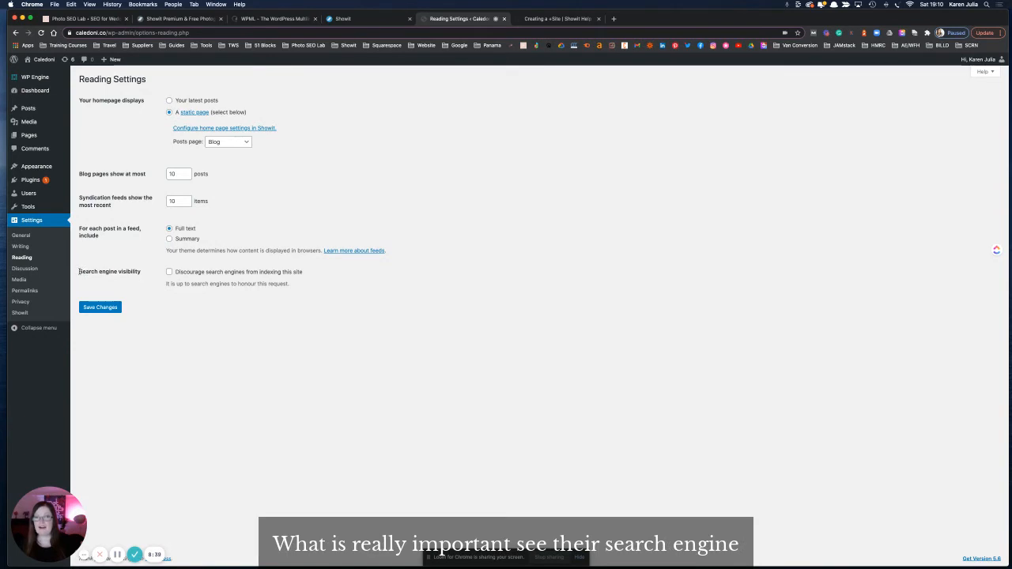
pyautogui.moveTo(79, 271); pyautogui.dragTo(148, 275)
pyautogui.click(147, 283)
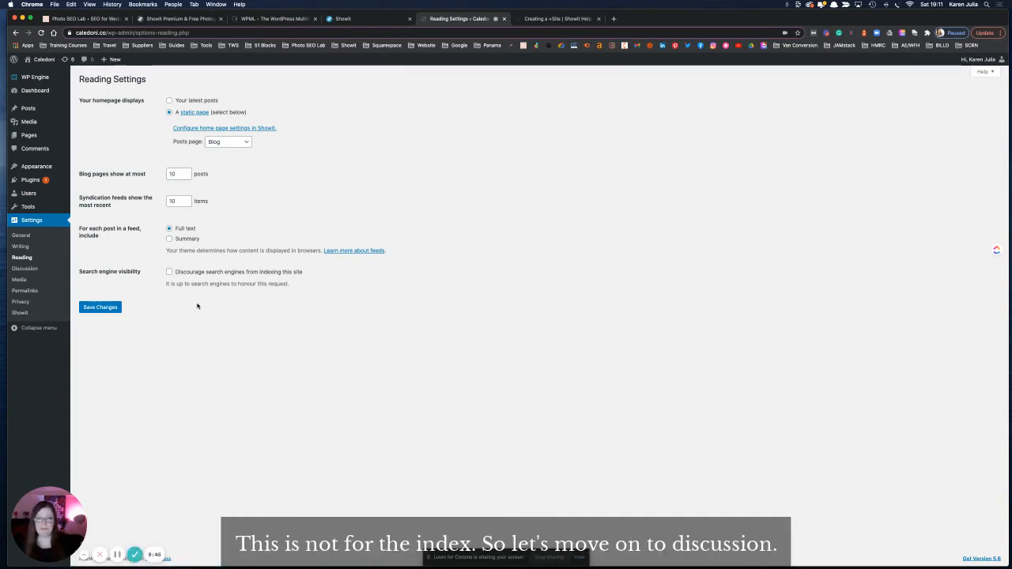
# In the Discussion settings, disallow comments on new posts and require users to be registered and logged in to comment
pyautogui.click(16, 270)
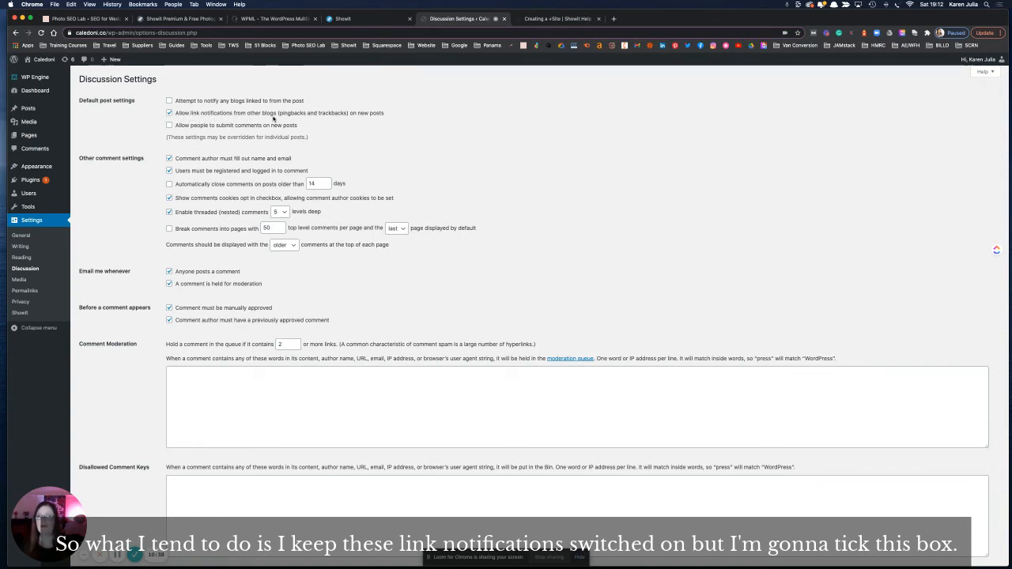
pyautogui.click(168, 126)
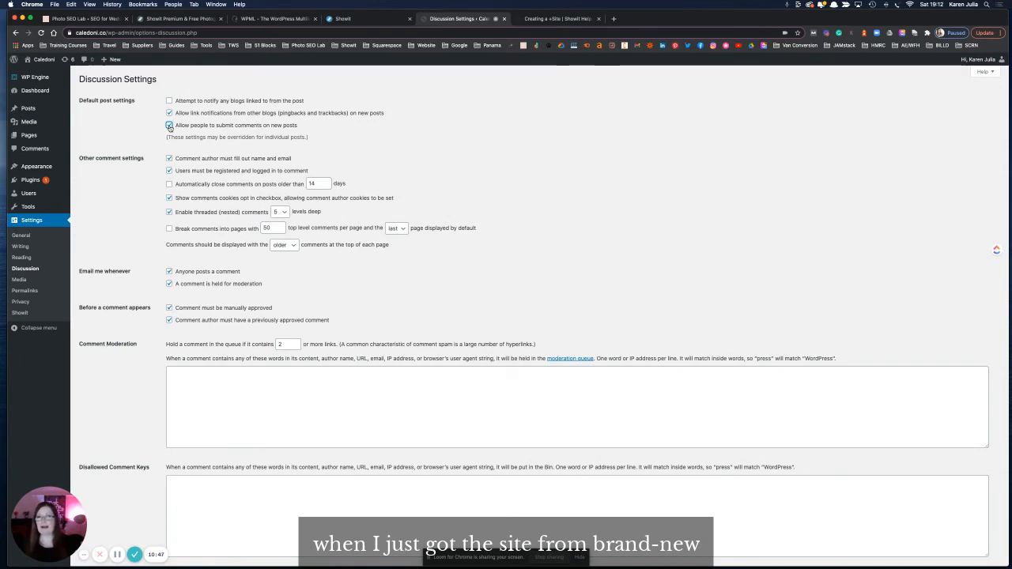
pyautogui.click(169, 126)
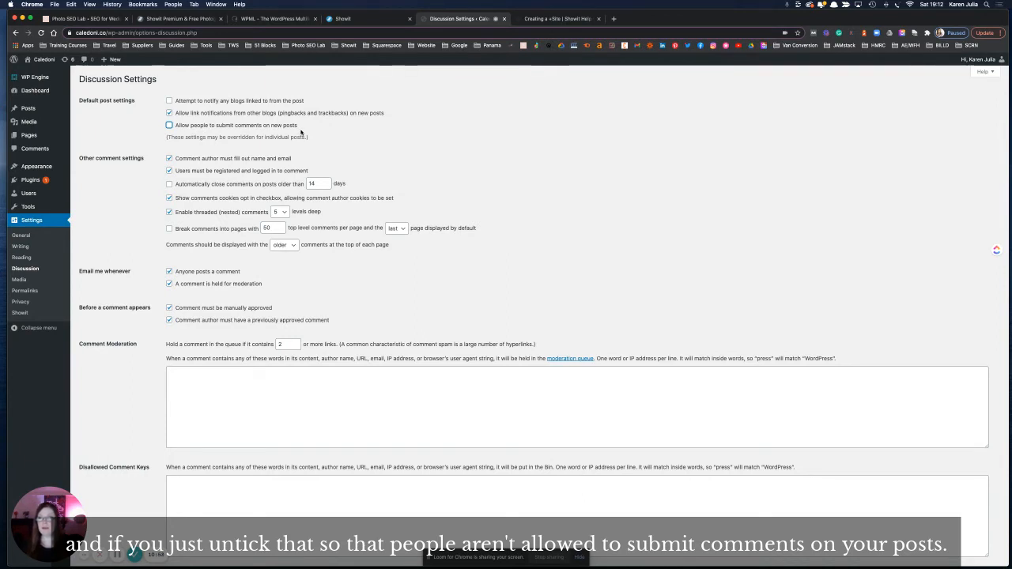
pyautogui.click(169, 172)
pyautogui.click(168, 172)
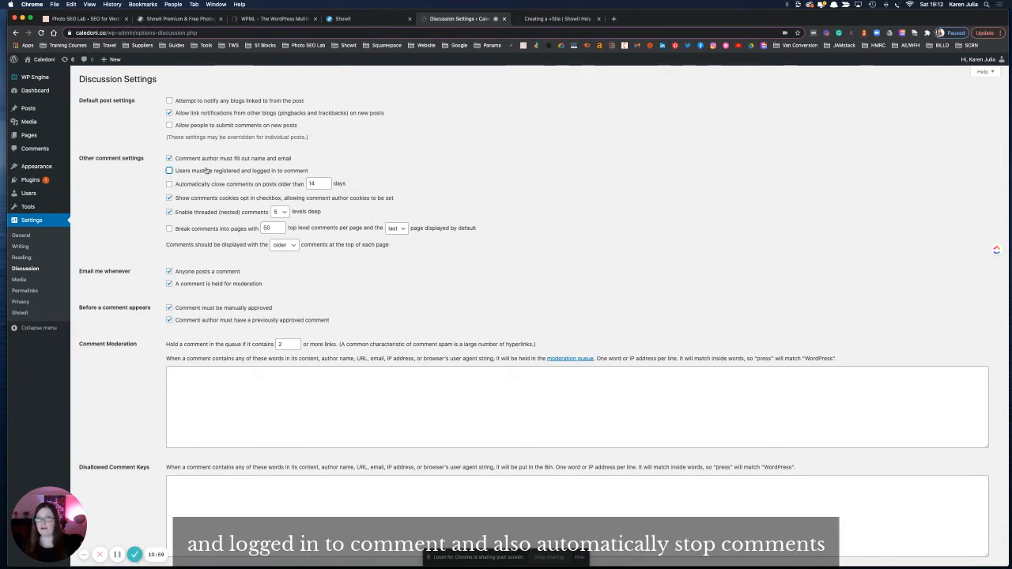
pyautogui.click(169, 171)
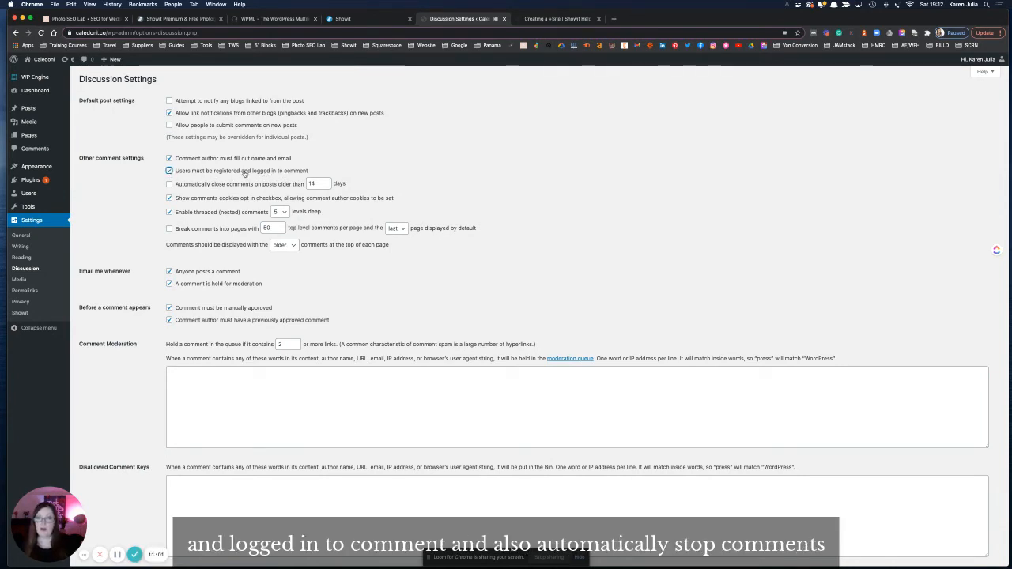
# Enable automatic closing of comments on posts older than 1 day
pyautogui.click(282, 186)
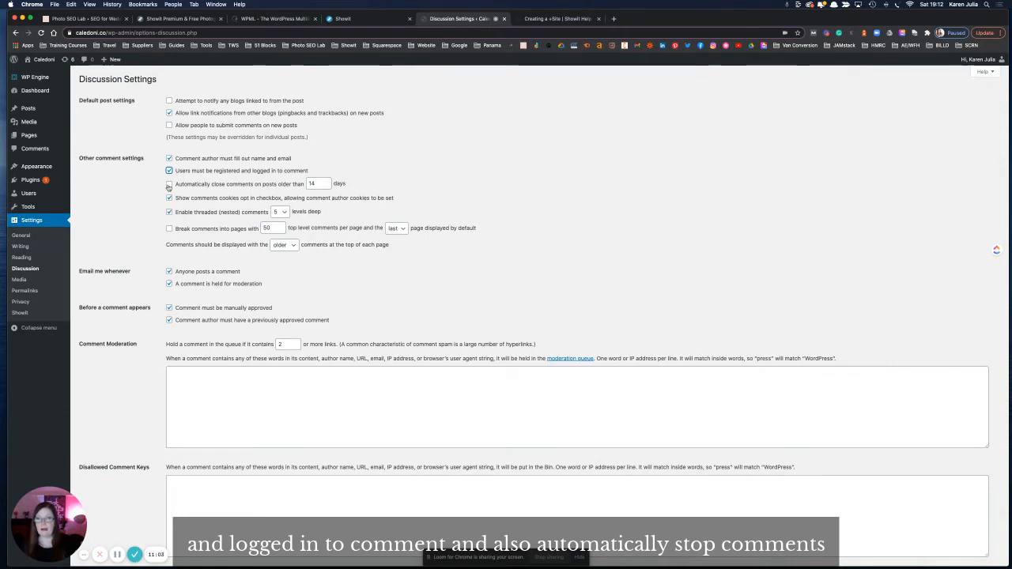
pyautogui.click(315, 183)
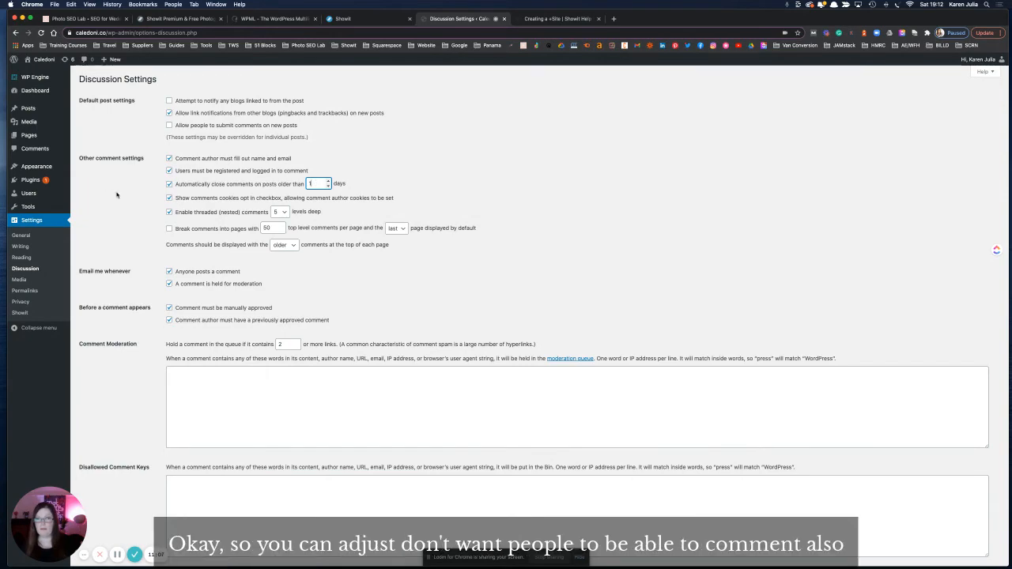
pyautogui.press('BackSpace')
# Turn off the avatar display and save the Discussion settings
pyautogui.scroll(-3, 151, 301)
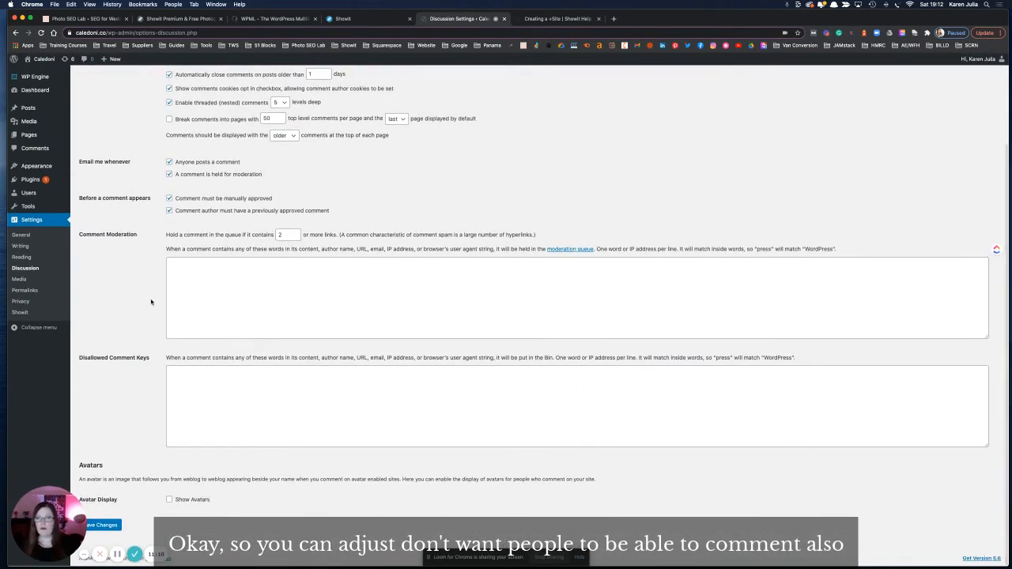
pyautogui.click(168, 499)
pyautogui.scroll(-5, 178, 356)
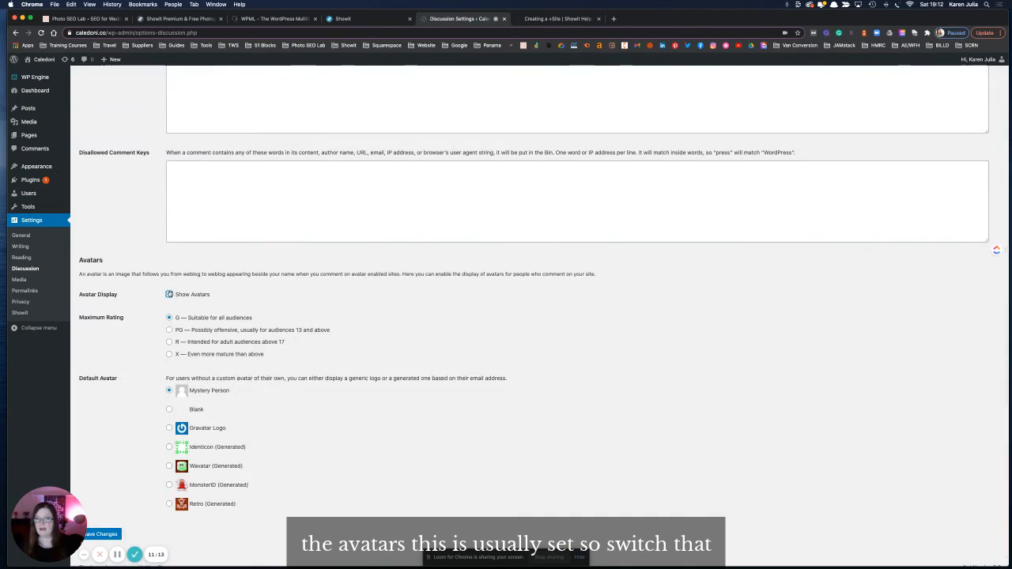
pyautogui.click(168, 294)
pyautogui.click(114, 525)
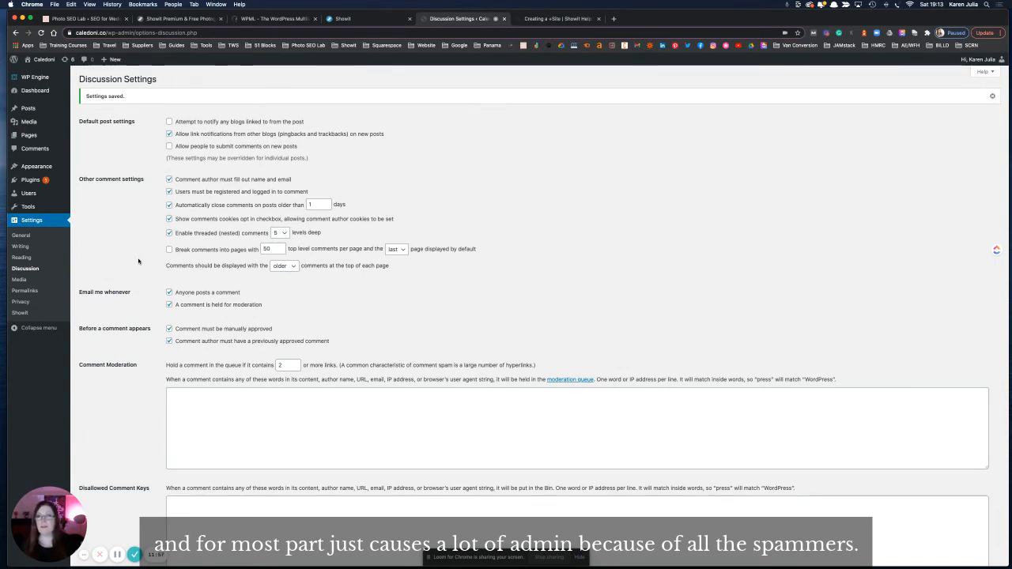
# Check the Media settings, and save the site's permalink structure as Post name
pyautogui.click(19, 279)
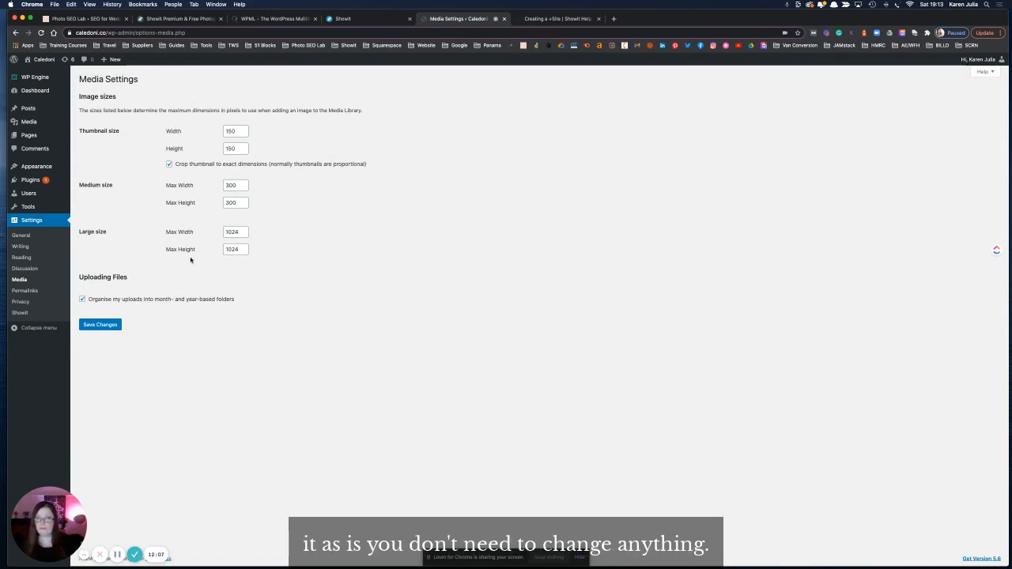
pyautogui.click(21, 291)
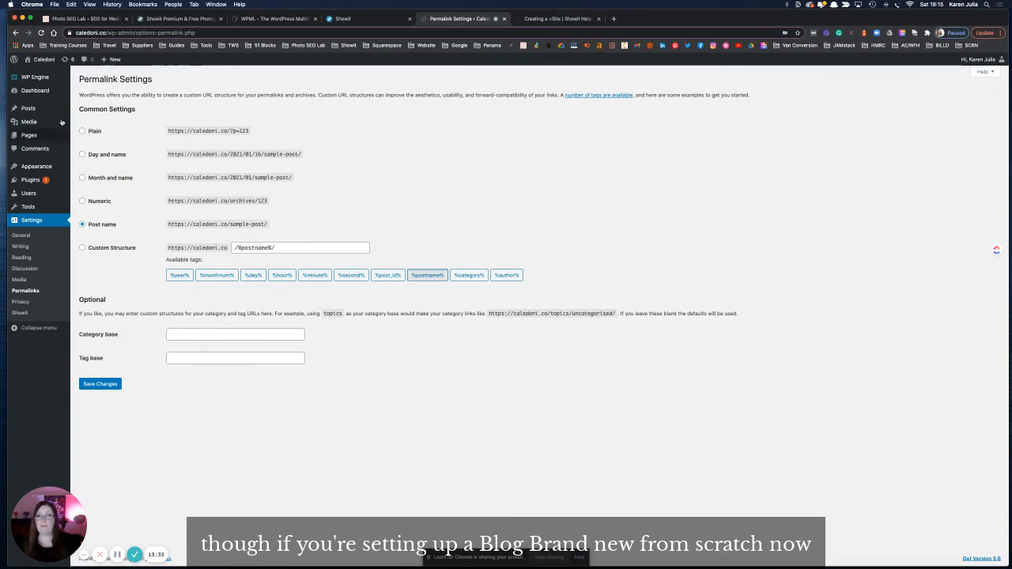
pyautogui.moveTo(76, 132)
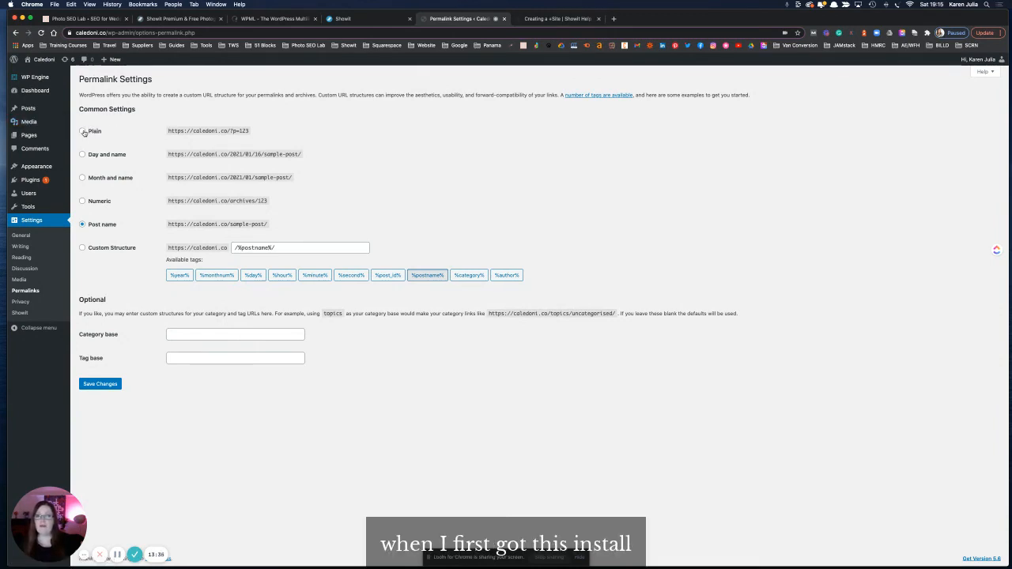
pyautogui.click(83, 131)
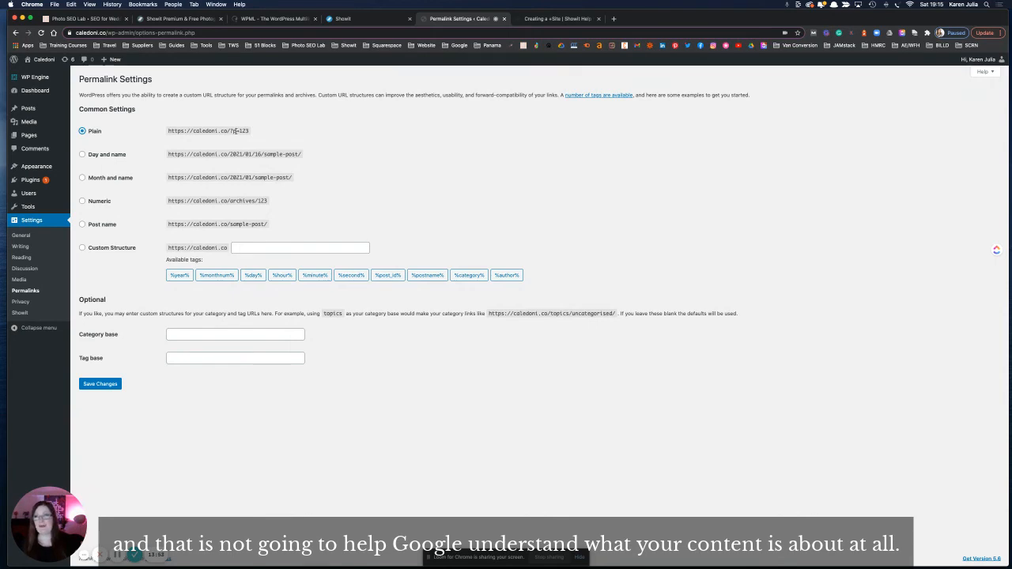
pyautogui.click(82, 225)
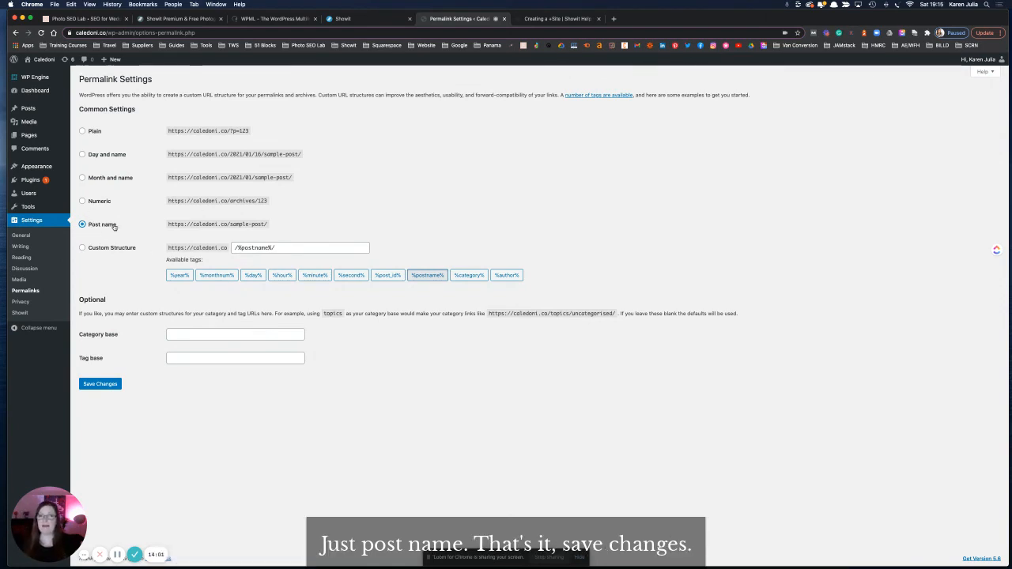
pyautogui.click(94, 385)
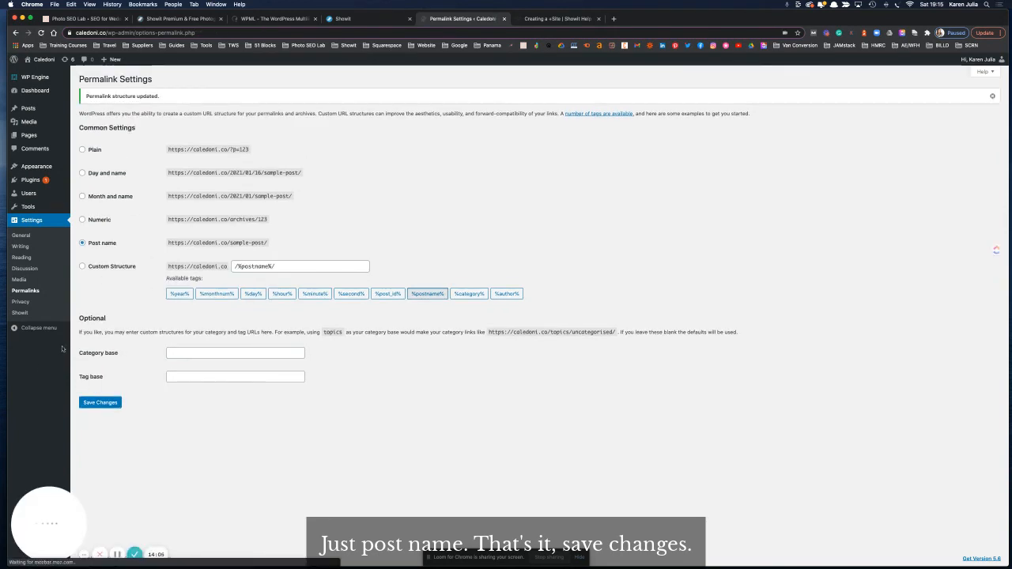
# Open the Privacy settings to review the Privacy Policy page selection
pyautogui.click(19, 302)
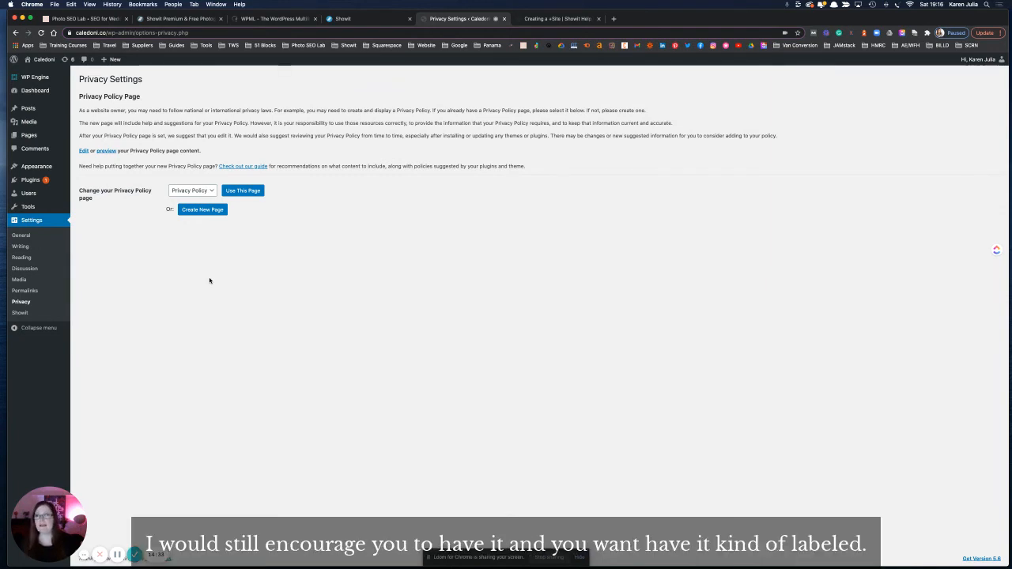
# Select Privacy Policy from the available pages as the site's privacy policy page
pyautogui.click(181, 192)
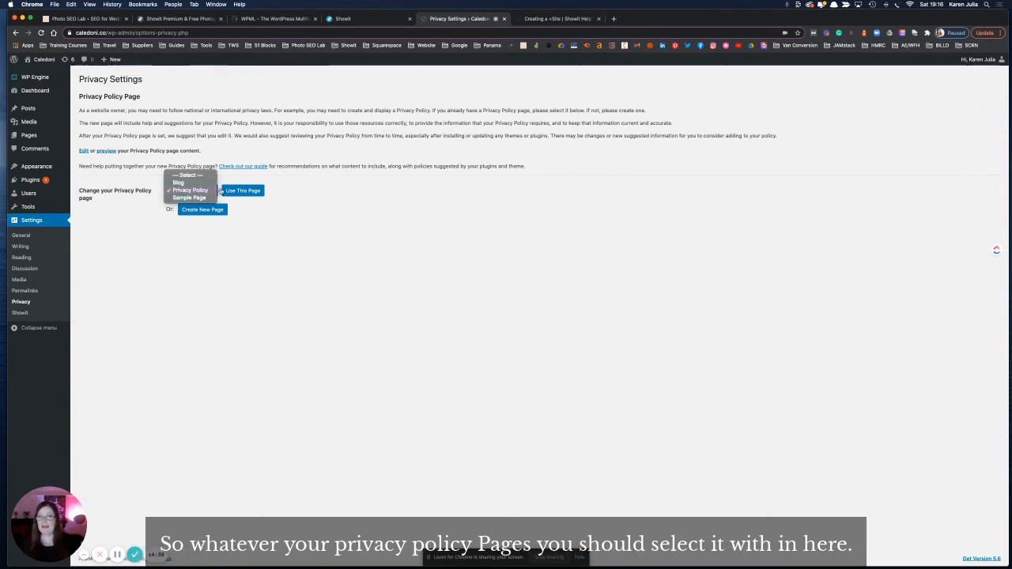
pyautogui.click(185, 191)
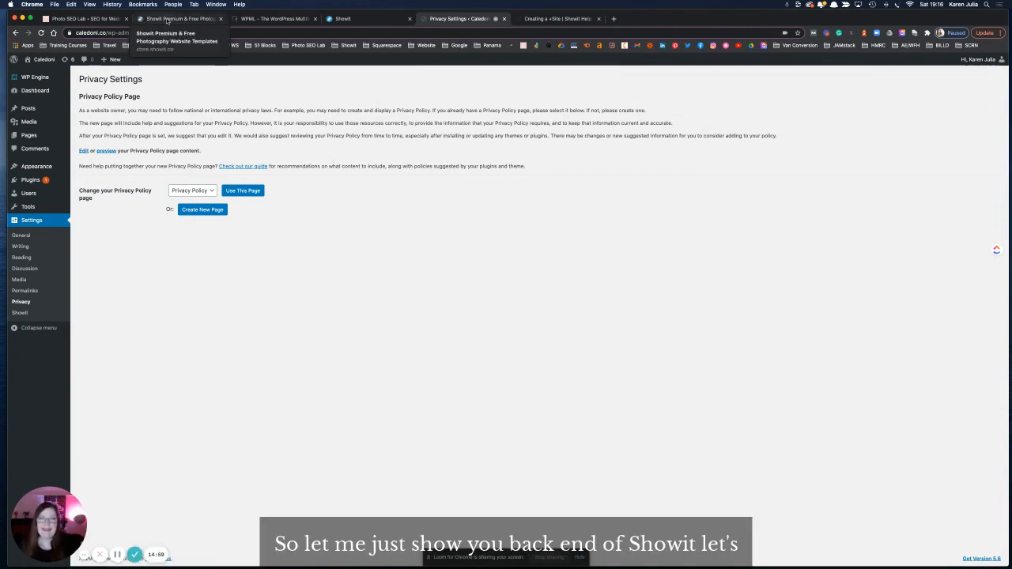
# Open the caledoni.co site in Showit to examine the Home page's Footer canvas entry, and return to the WordPress Privacy settings
pyautogui.click(355, 22)
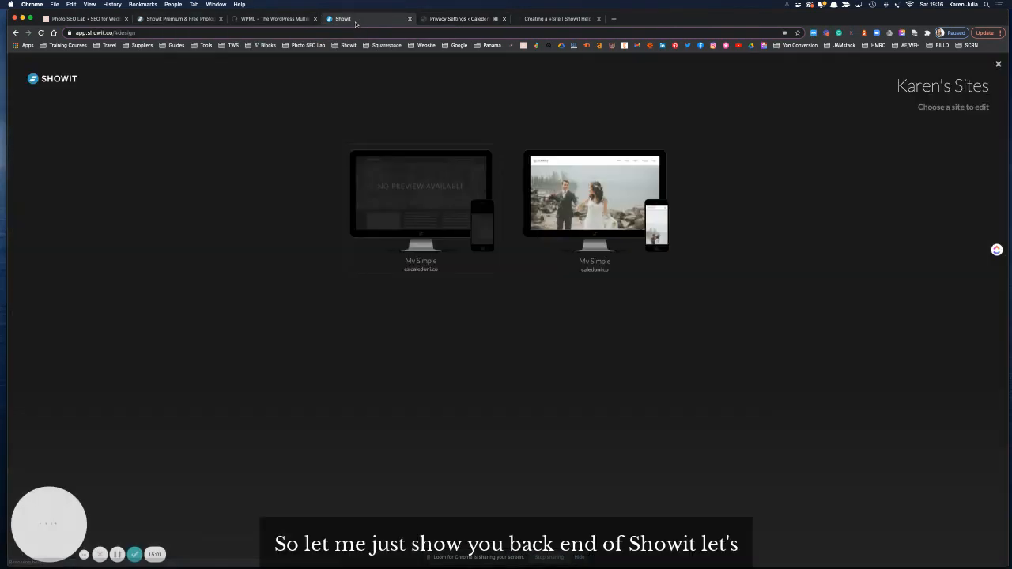
pyautogui.click(591, 195)
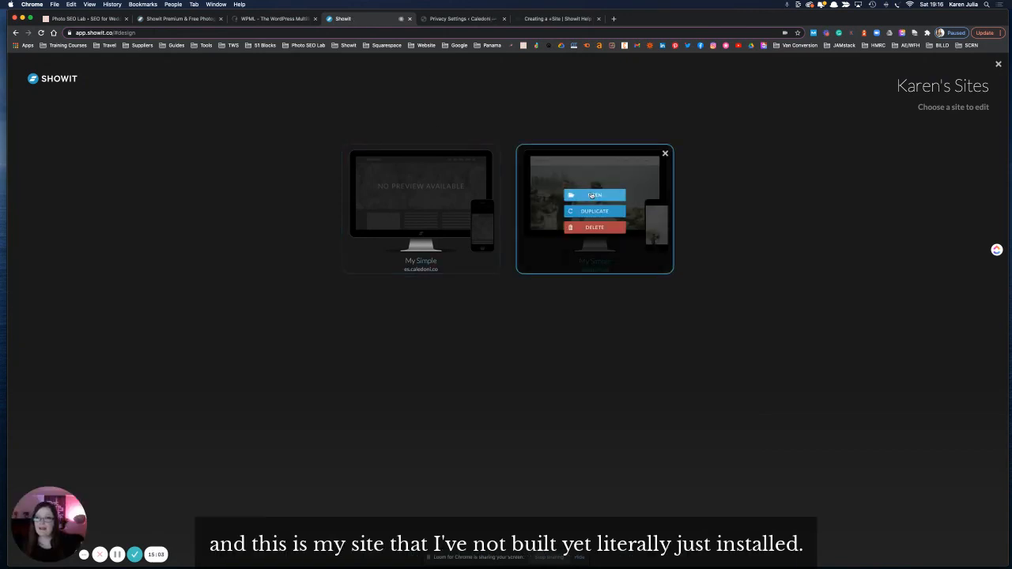
pyautogui.click(593, 196)
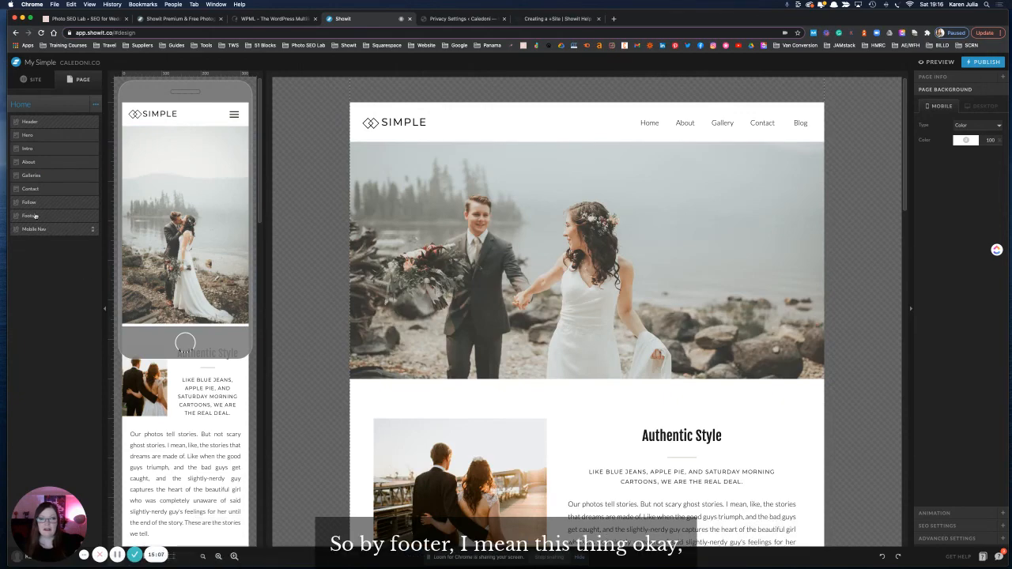
pyautogui.scroll(5, 29, 216)
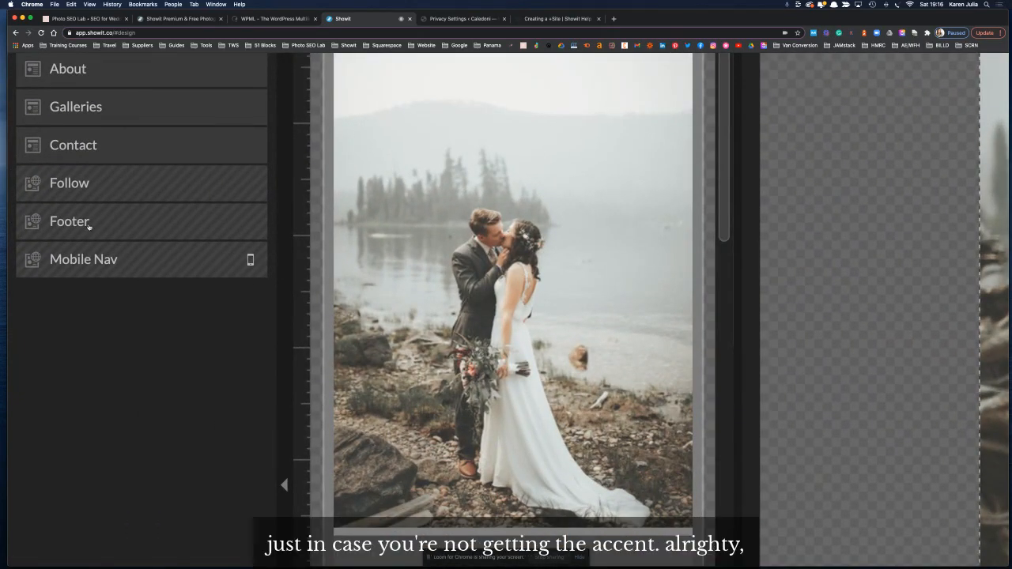
pyautogui.scroll(-5, 89, 225)
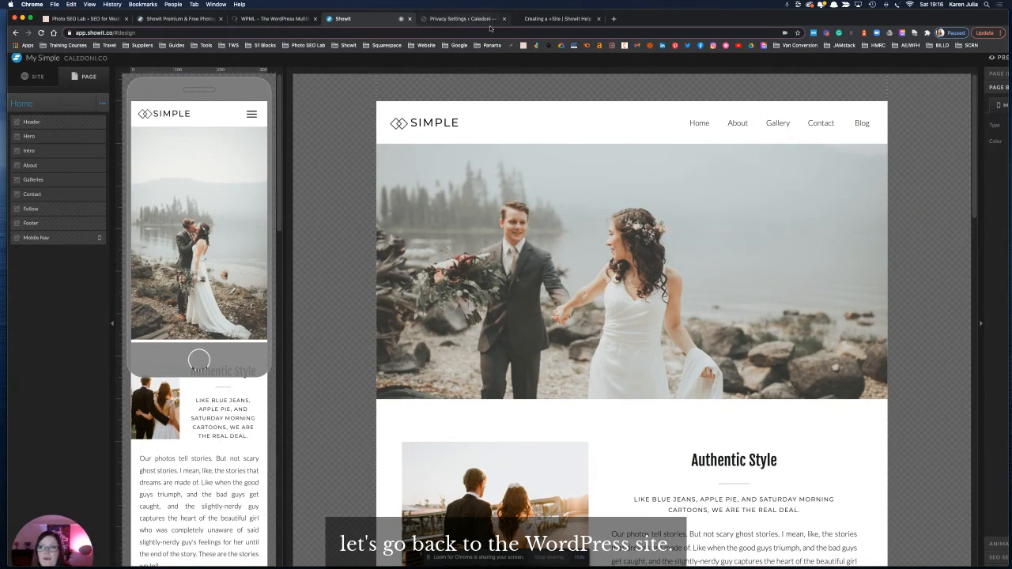
pyautogui.click(455, 18)
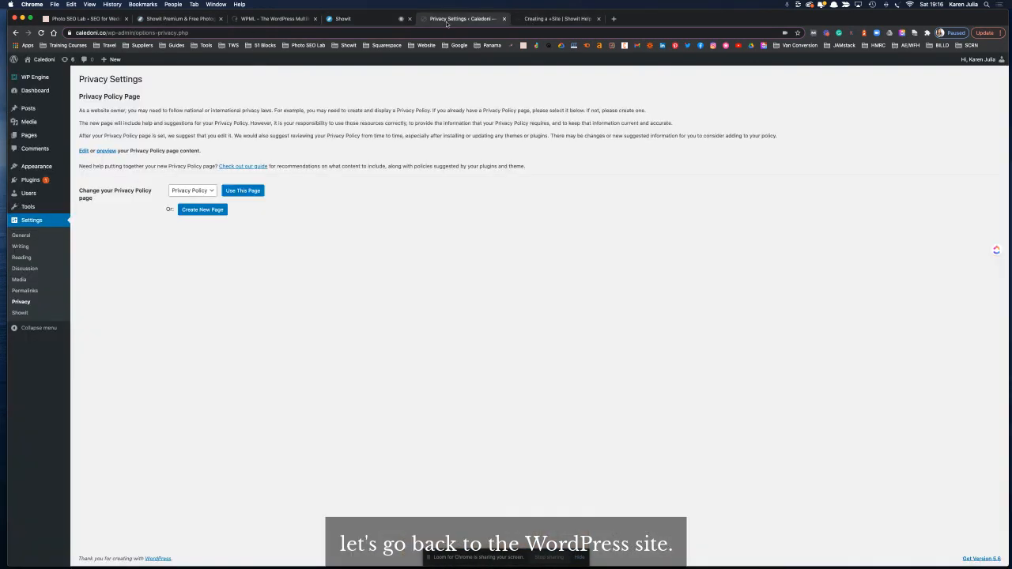